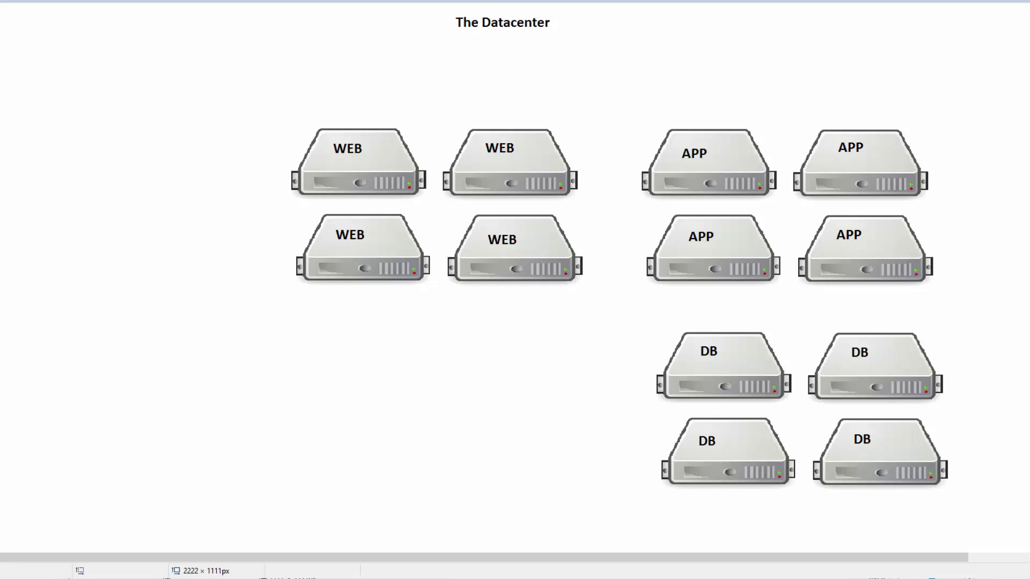
Draw a thick black rounded border around all servers and label it 'Perimeter' above
{"action": "left_click", "coordinate": [333, 72]}
{"action": "left_click_drag", "start_coordinate": [235, 80], "coordinate": [1007, 536]}
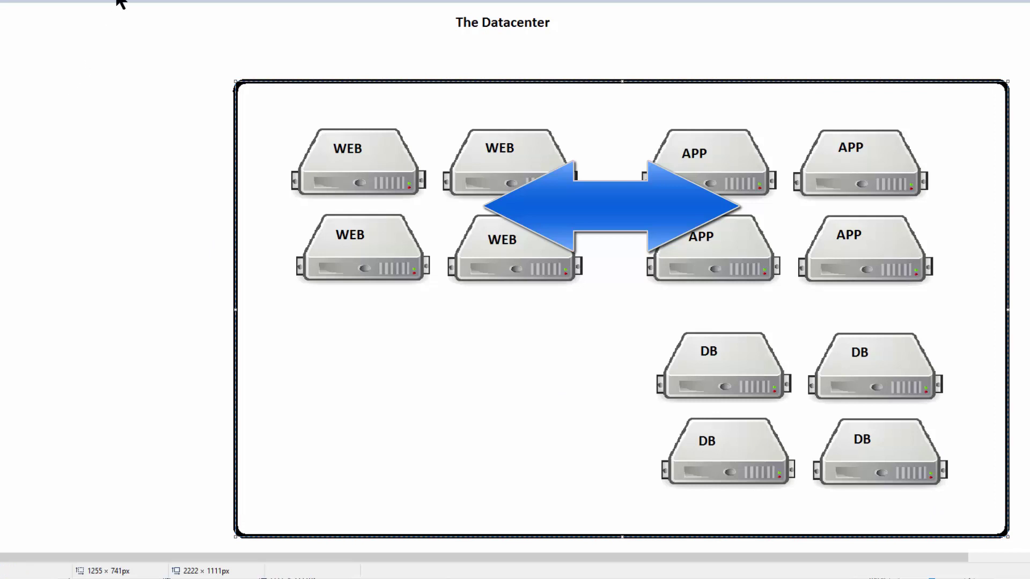
{"action": "left_click", "coordinate": [377, 55]}
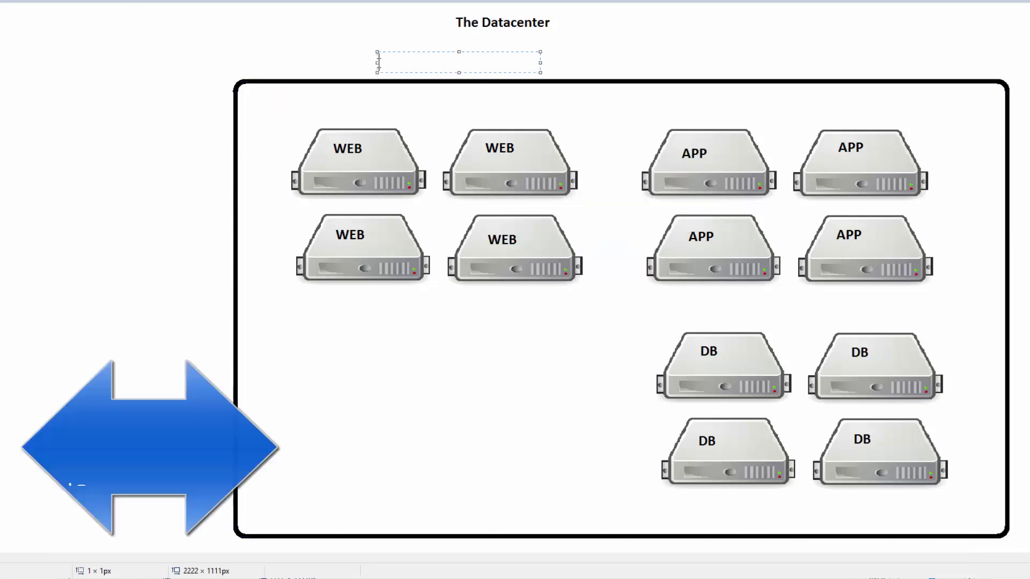
{"action": "type", "text": "Perimeter"}
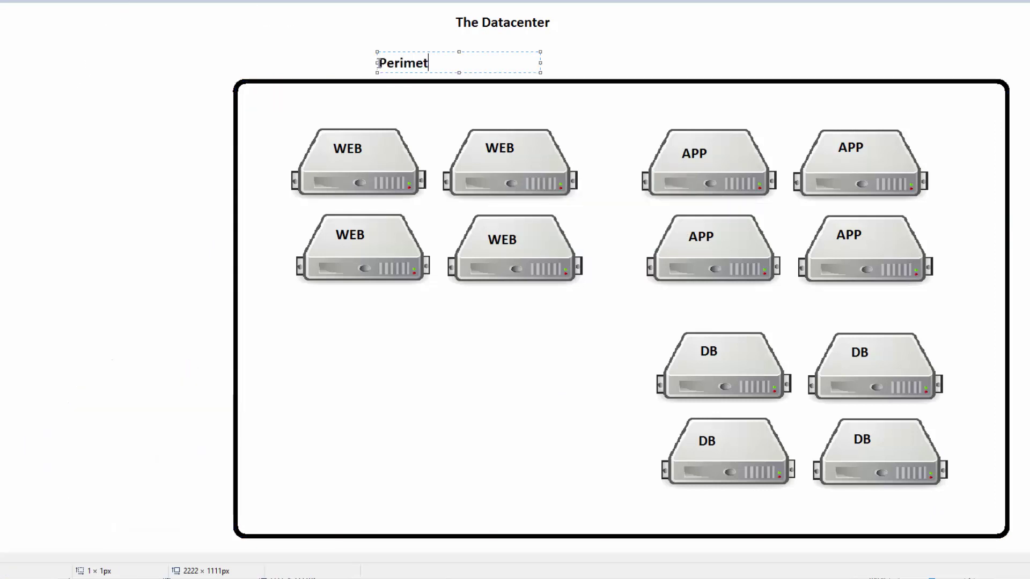
{"action": "left_click", "coordinate": [184, 107]}
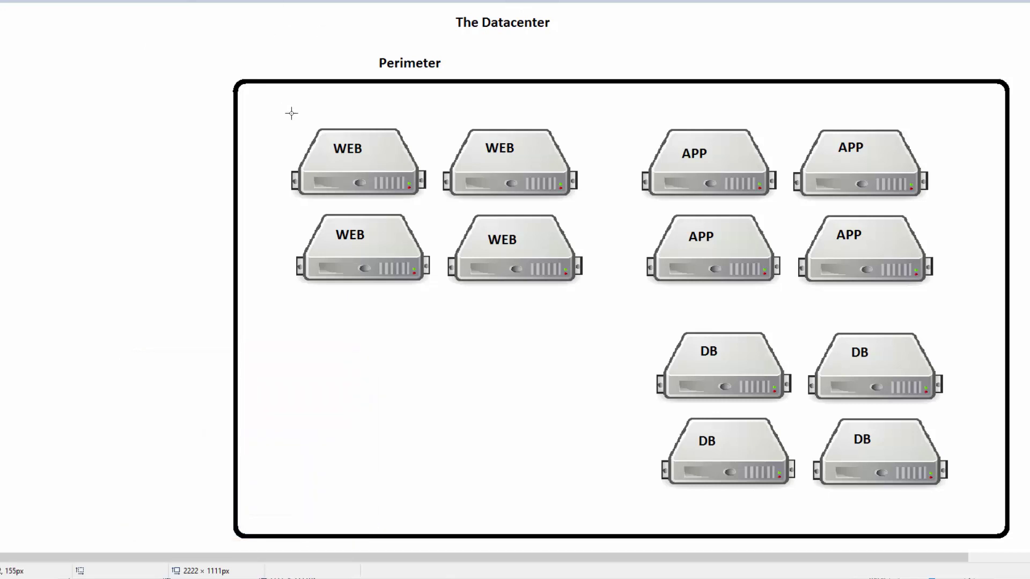
Box the WEB, APP and DB groups in blue rounded rectangles and add an 'EPG Segementation' heading at left
{"action": "mouse_move", "coordinate": [268, 106]}
{"action": "left_mouse_down"}
{"action": "mouse_move", "coordinate": [600, 278]}
{"action": "mouse_move", "coordinate": [598, 301]}
{"action": "left_mouse_up"}
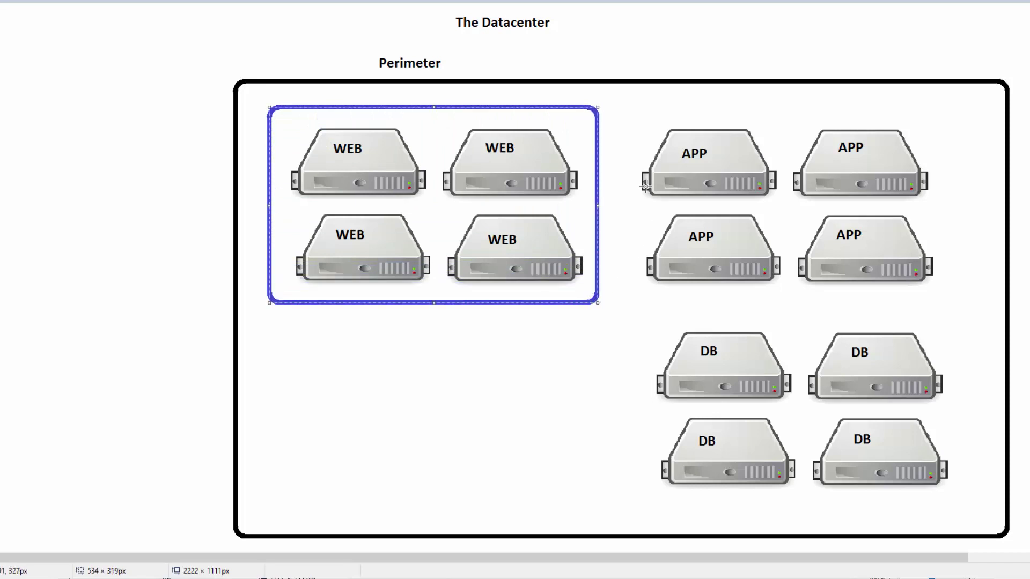
{"action": "left_click_drag", "start_coordinate": [636, 107], "coordinate": [953, 307]}
{"action": "left_click_drag", "start_coordinate": [632, 322], "coordinate": [969, 497]}
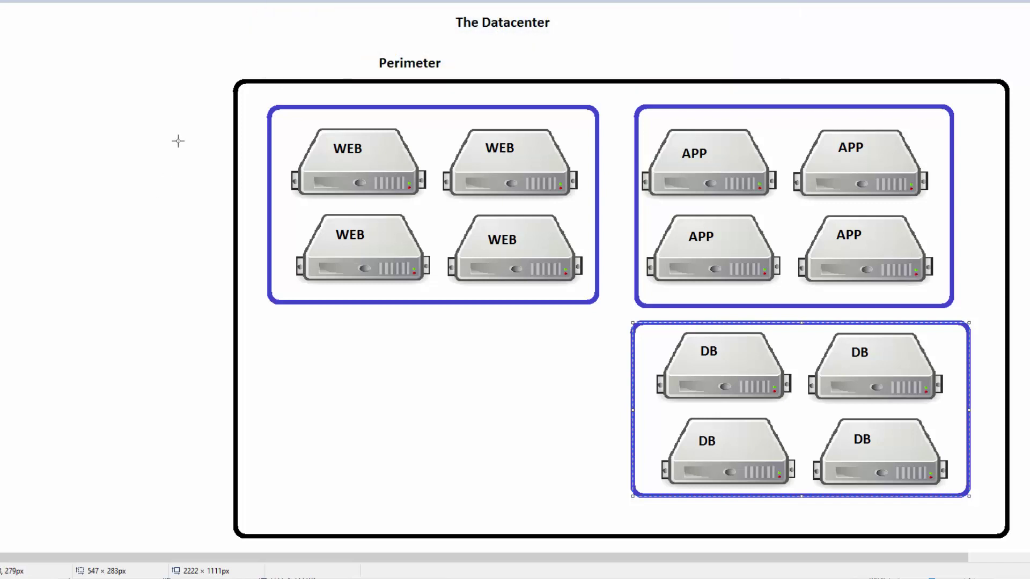
{"action": "left_click", "coordinate": [64, 88]}
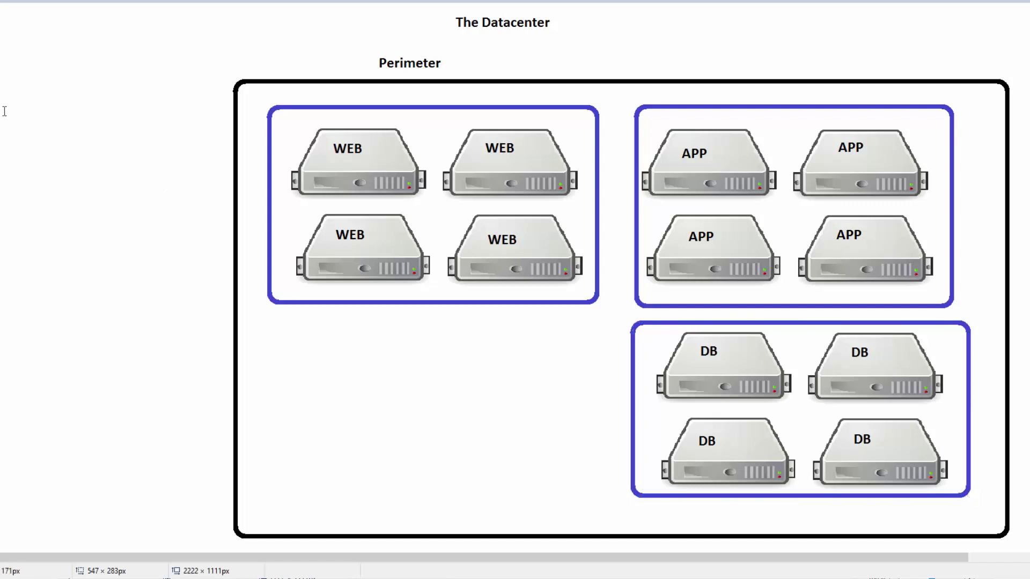
{"action": "left_click", "coordinate": [10, 128]}
{"action": "type", "text": "EPG Segementation"}
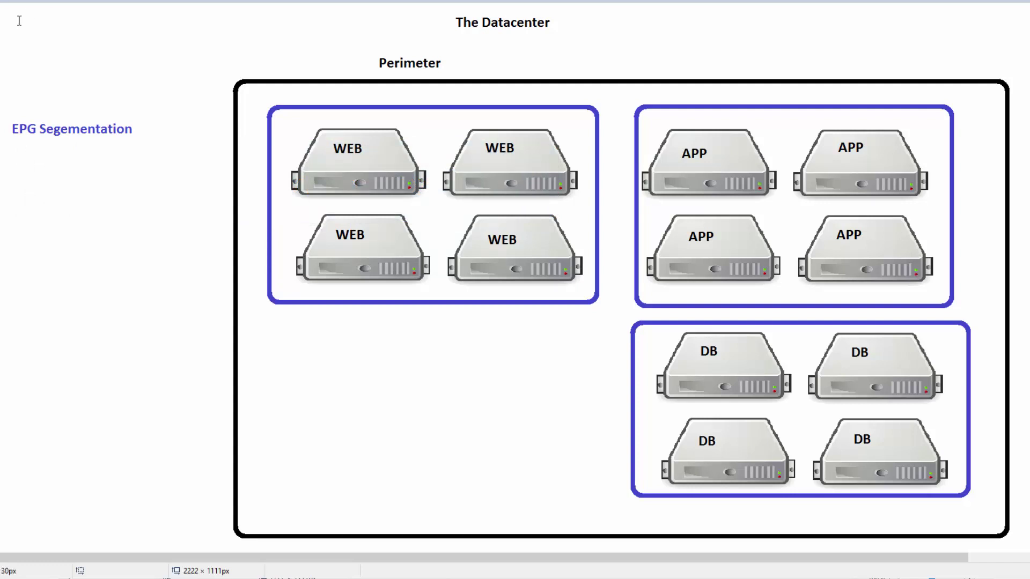
Replace the misspelled heading with 'EPG Segmentation'
{"action": "mouse_move", "coordinate": [2, 100]}
{"action": "left_mouse_down"}
{"action": "mouse_move", "coordinate": [8, 115]}
{"action": "mouse_move", "coordinate": [141, 165]}
{"action": "left_mouse_up"}
{"action": "key", "text": "Delete"}
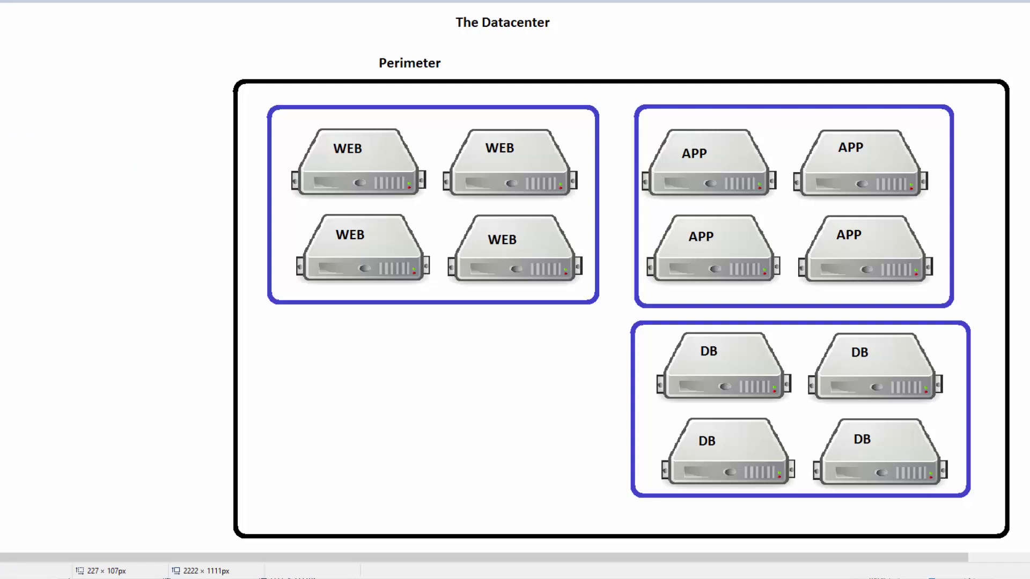
{"action": "left_click", "coordinate": [20, 131]}
{"action": "type", "text": "EPG Segmentat"}
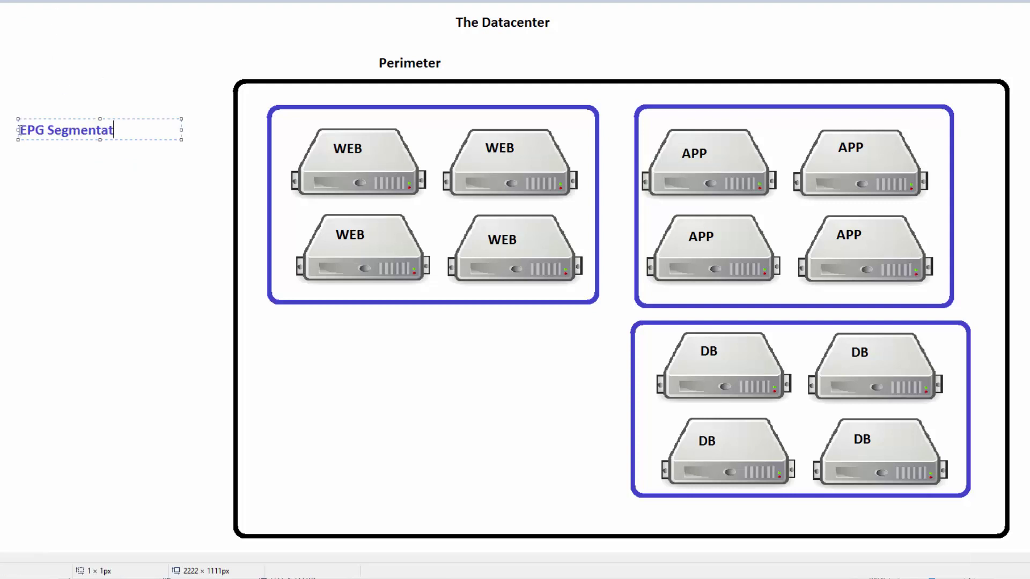
{"action": "type", "text": "ion"}
{"action": "left_click", "coordinate": [36, 207]}
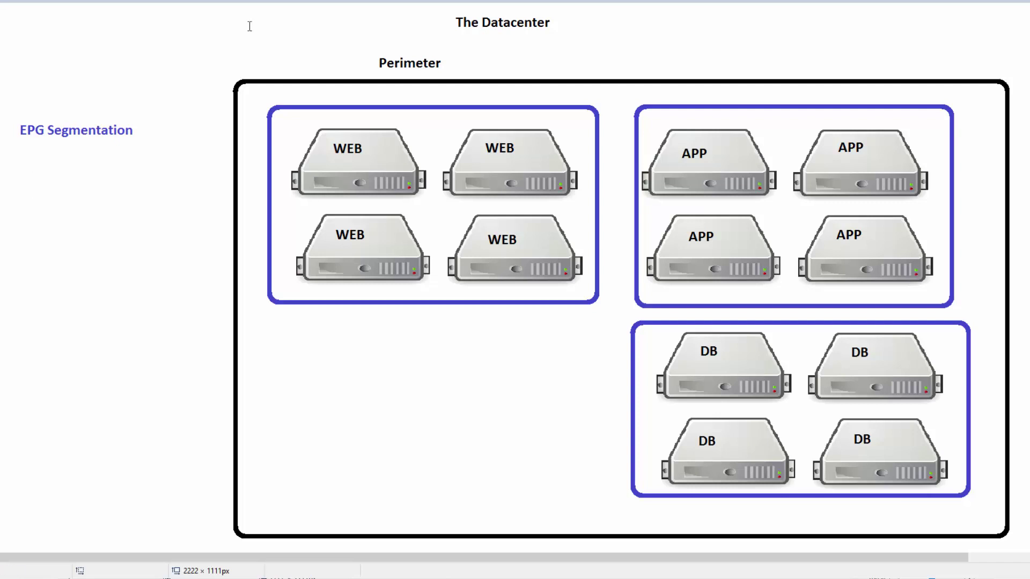
Label the groups EPG WEB, EPG APP and EPG DB, and add red 'intra-EPG Isolation' below the heading
{"action": "left_click", "coordinate": [410, 122]}
{"action": "type", "text": "EPG WEB"}
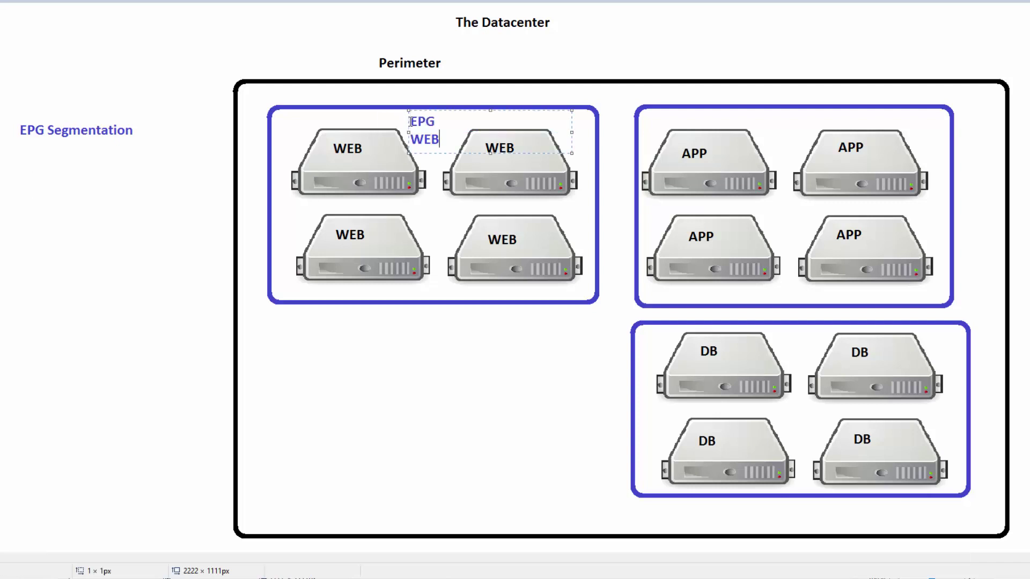
{"action": "left_click", "coordinate": [881, 201]}
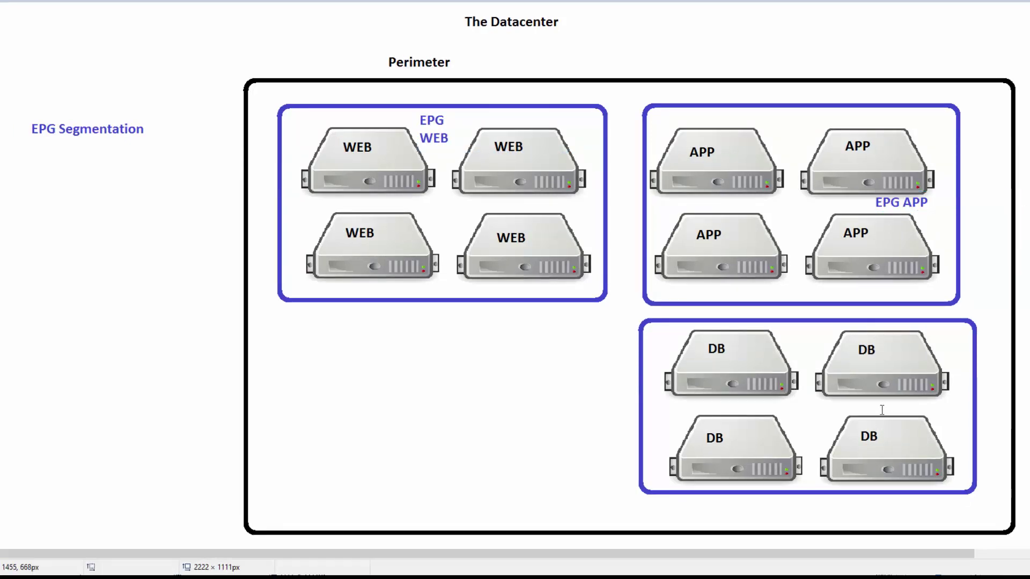
{"action": "left_click", "coordinate": [877, 404]}
{"action": "type", "text": "EPG "}
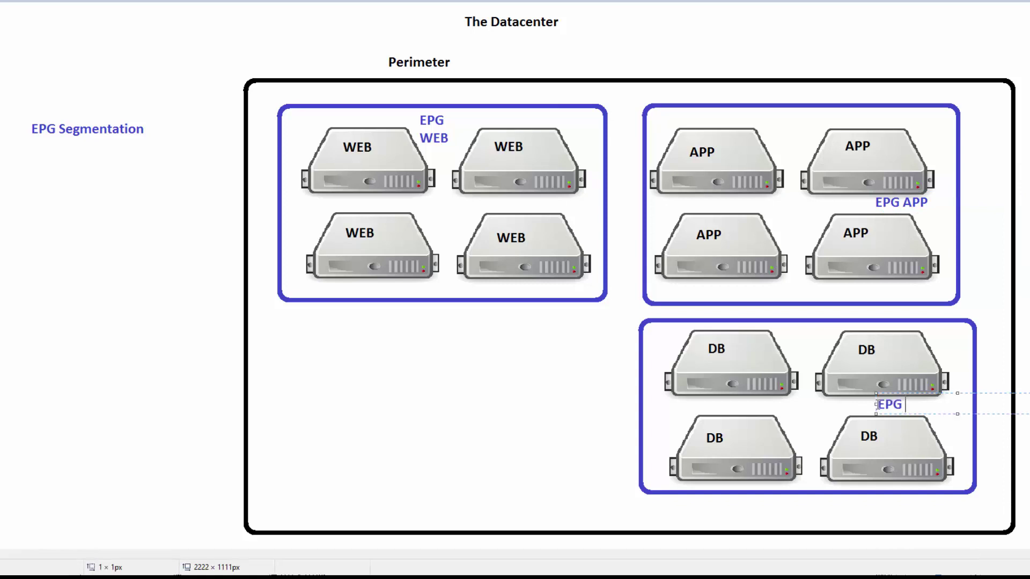
{"action": "type", "text": "DB"}
{"action": "left_click", "coordinate": [235, 433]}
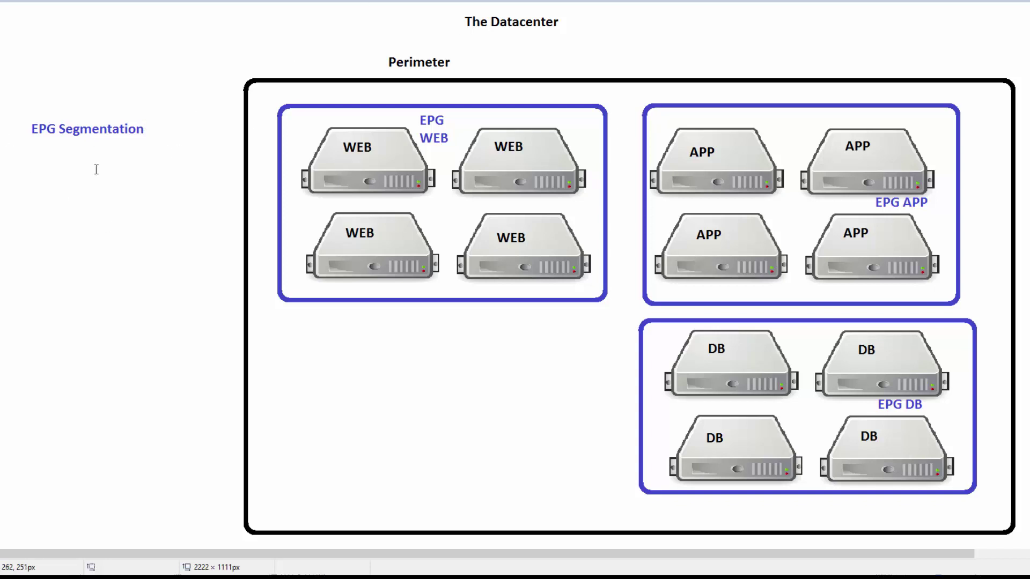
{"action": "left_click", "coordinate": [28, 160]}
{"action": "type", "text": "intr"}
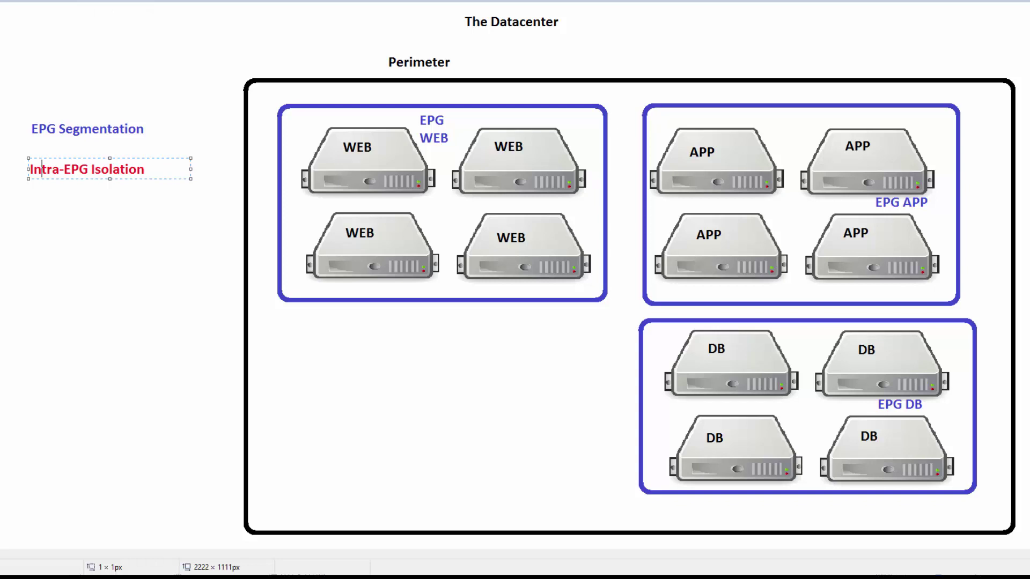
Draw red vertical and horizontal lines splitting the APP and DB groups into four servers each
{"action": "left_click", "coordinate": [466, 156]}
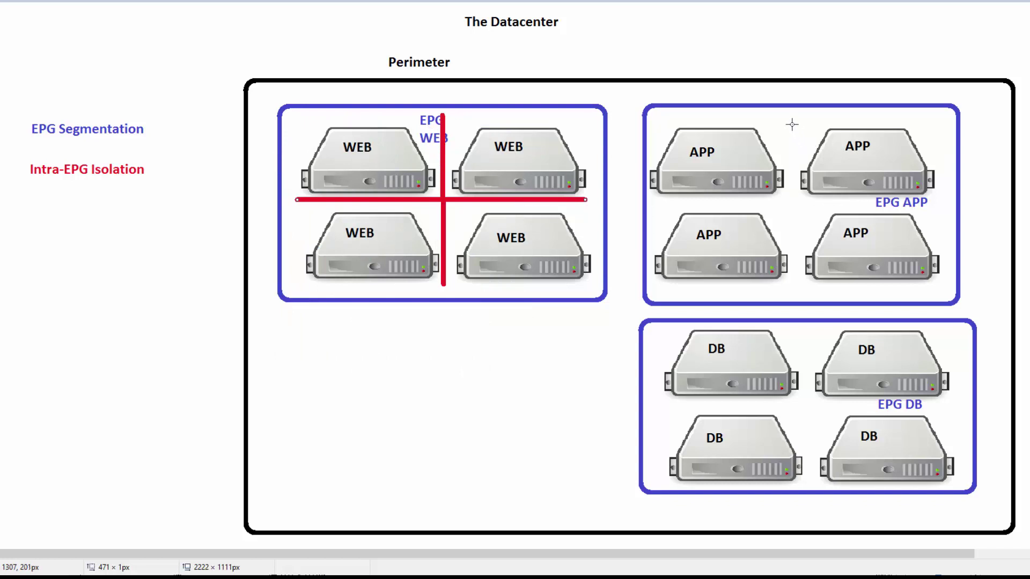
{"action": "left_click_drag", "start_coordinate": [793, 120], "coordinate": [795, 279]}
{"action": "left_click_drag", "start_coordinate": [657, 204], "coordinate": [936, 201]}
{"action": "left_click_drag", "start_coordinate": [803, 331], "coordinate": [811, 477]}
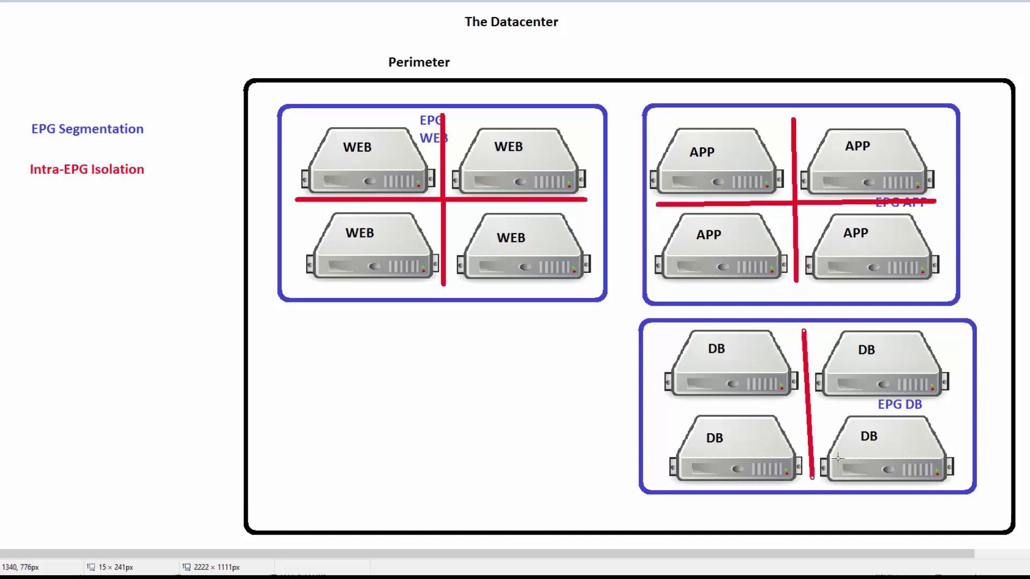
{"action": "left_click_drag", "start_coordinate": [957, 404], "coordinate": [664, 403]}
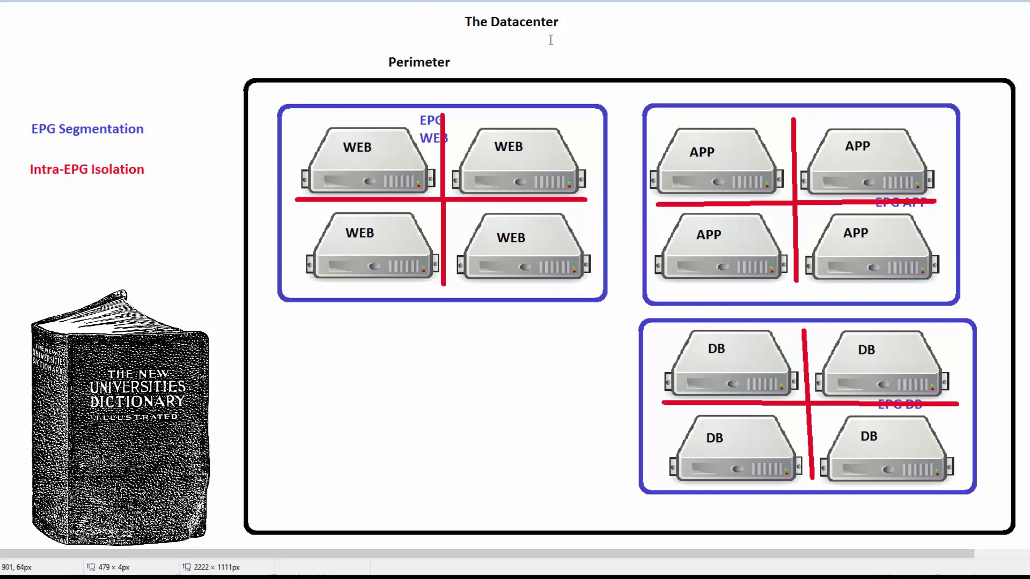
Add the one-line note 'Microsegmentation - ability to apply policy on an individual endpoint' right of Perimeter
{"action": "left_click", "coordinate": [528, 43]}
{"action": "type", "text": "Microsegmentation -"}
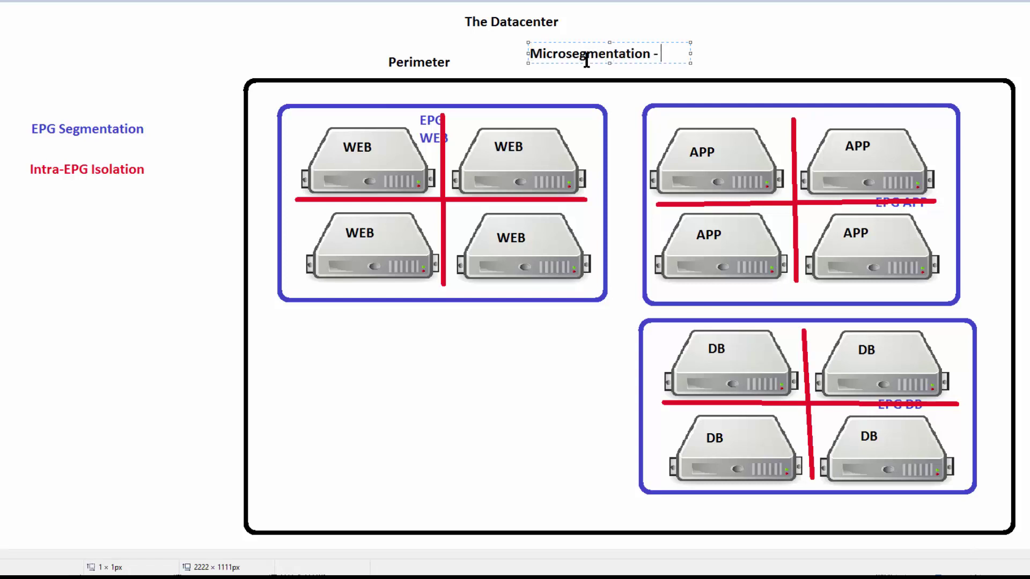
{"action": "left_click_drag", "start_coordinate": [691, 53], "coordinate": [932, 40]}
{"action": "type", "text": "ability to apply"}
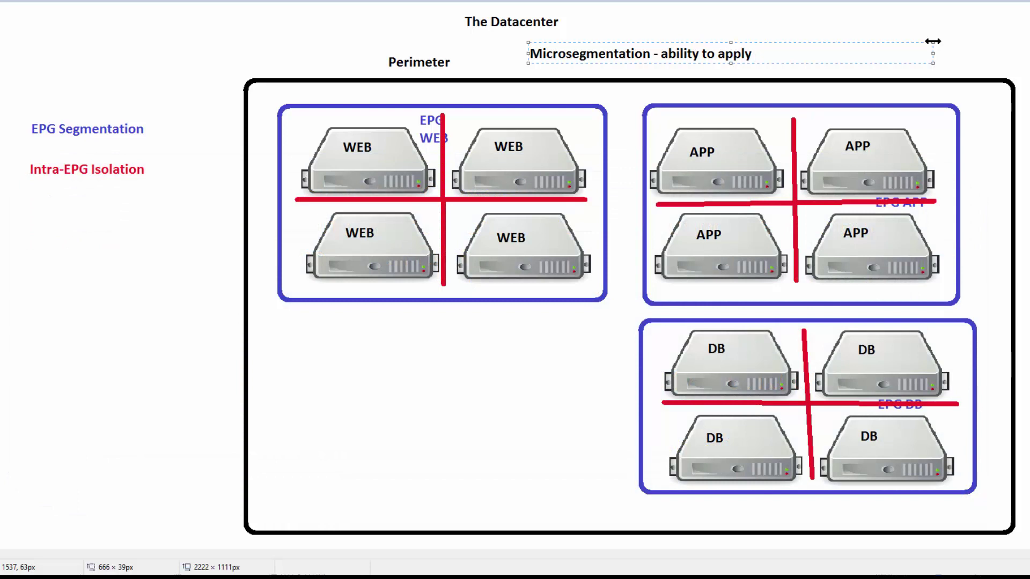
{"action": "type", "text": "policy on an individual endpoint"}
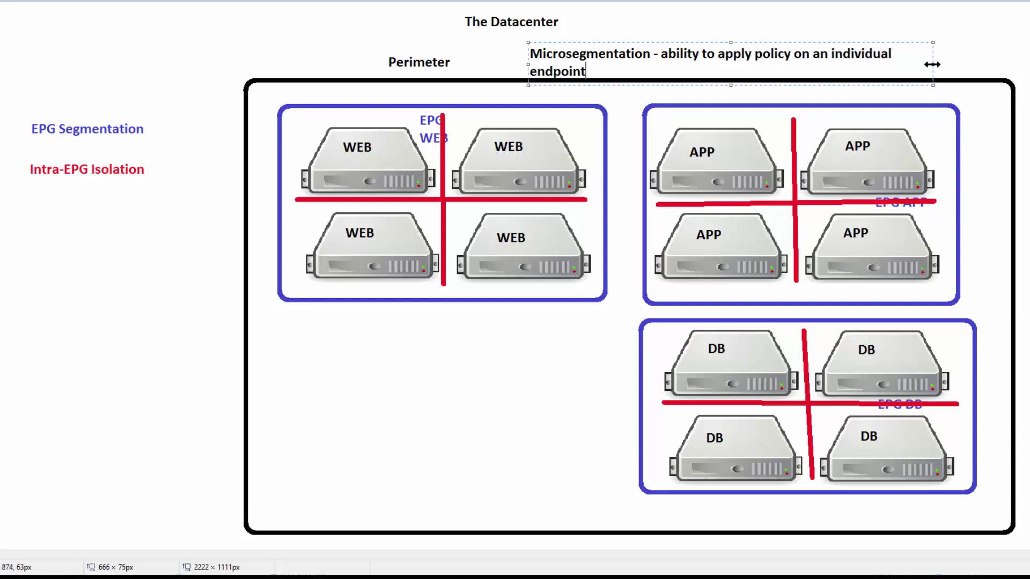
{"action": "left_click_drag", "start_coordinate": [934, 64], "coordinate": [991, 64]}
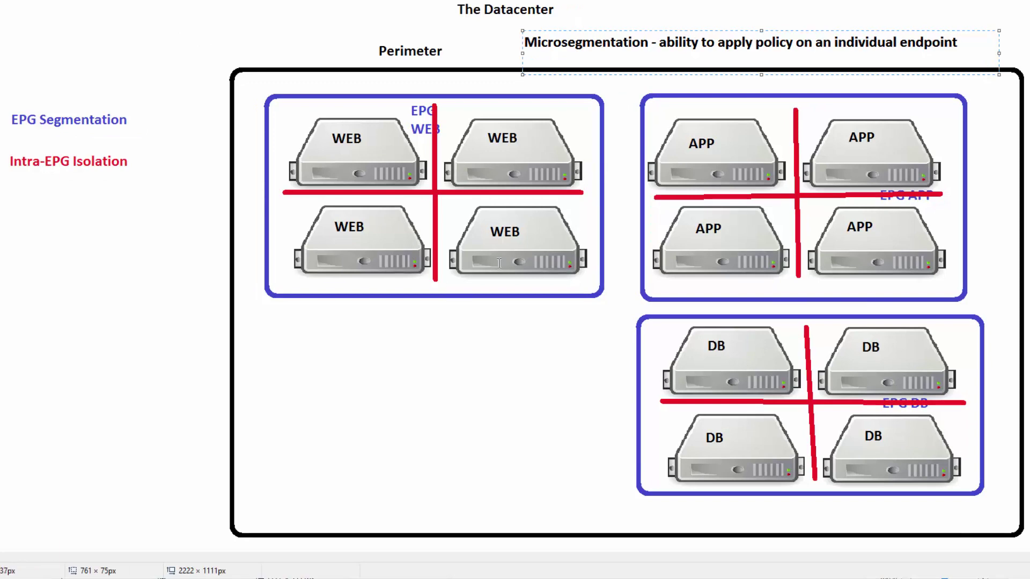
Label the lower-right WEB server 'Webby'
{"action": "left_click", "coordinate": [501, 215]}
{"action": "left_click", "coordinate": [488, 204]}
{"action": "type", "text": "Webby"}
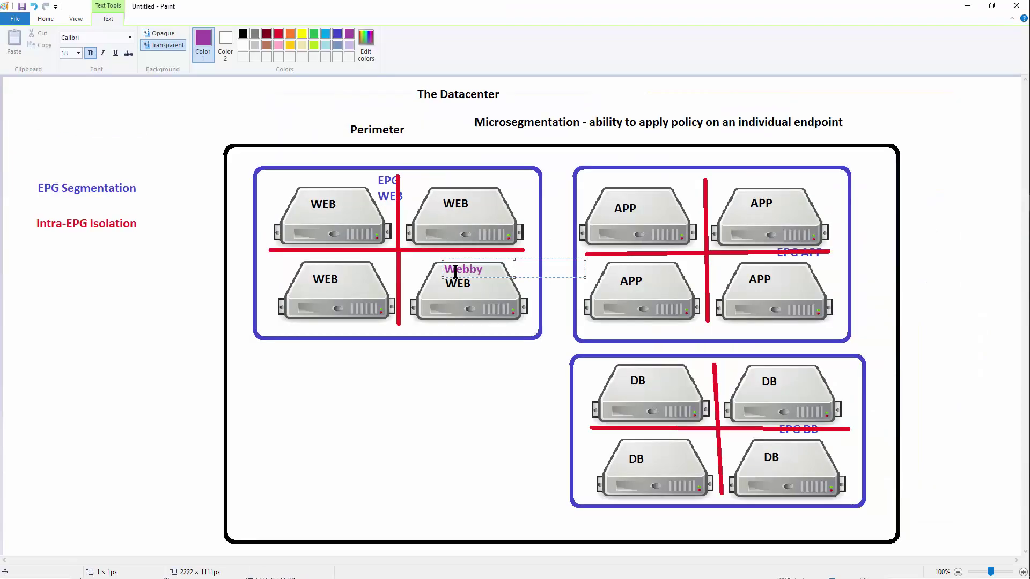
{"action": "left_click", "coordinate": [170, 421]}
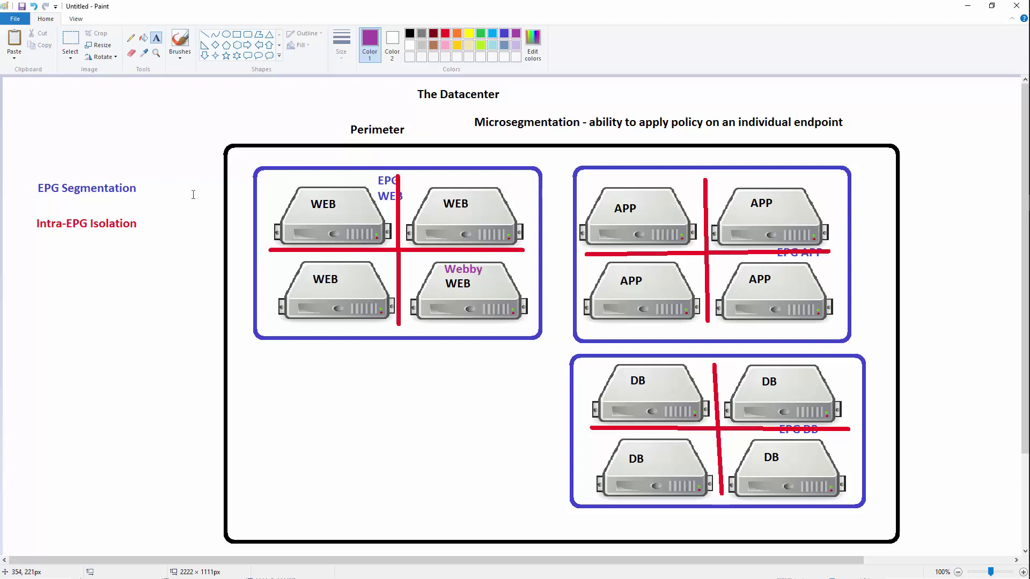
Draw a rounded box below the WEB group containing 'EPG' and 'VM Name="Webby"' on two lines
{"action": "left_click", "coordinate": [247, 34]}
{"action": "left_click_drag", "start_coordinate": [287, 375], "coordinate": [510, 500]}
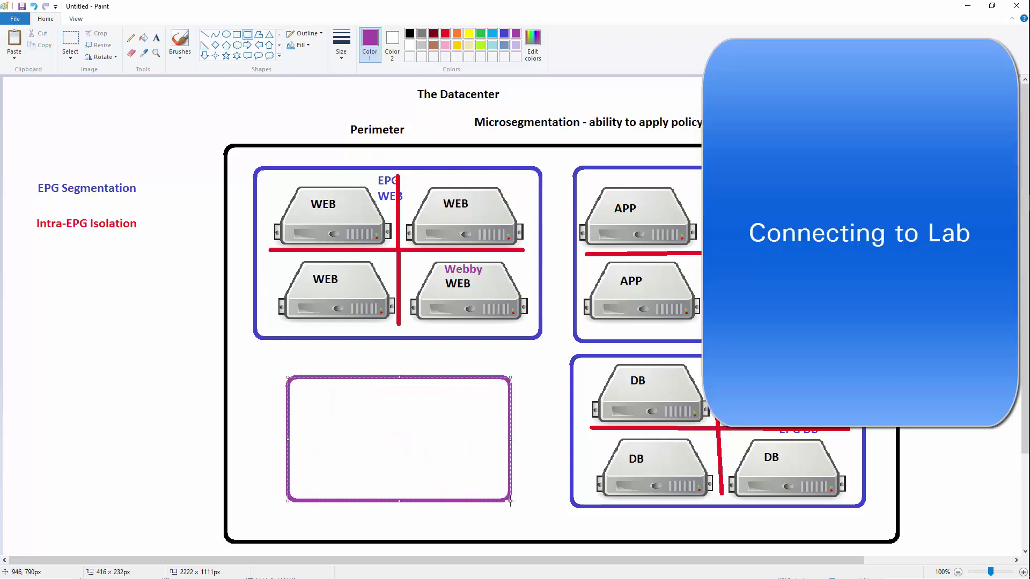
{"action": "left_click", "coordinate": [157, 37]}
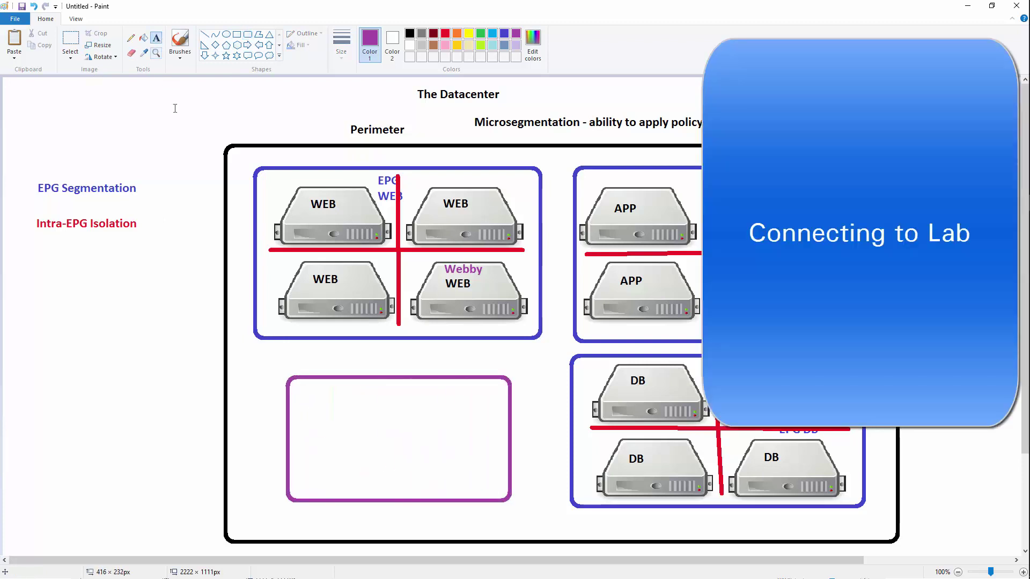
{"action": "left_click", "coordinate": [322, 391]}
{"action": "type", "text": "EPG"}
{"action": "key", "text": "Return"}
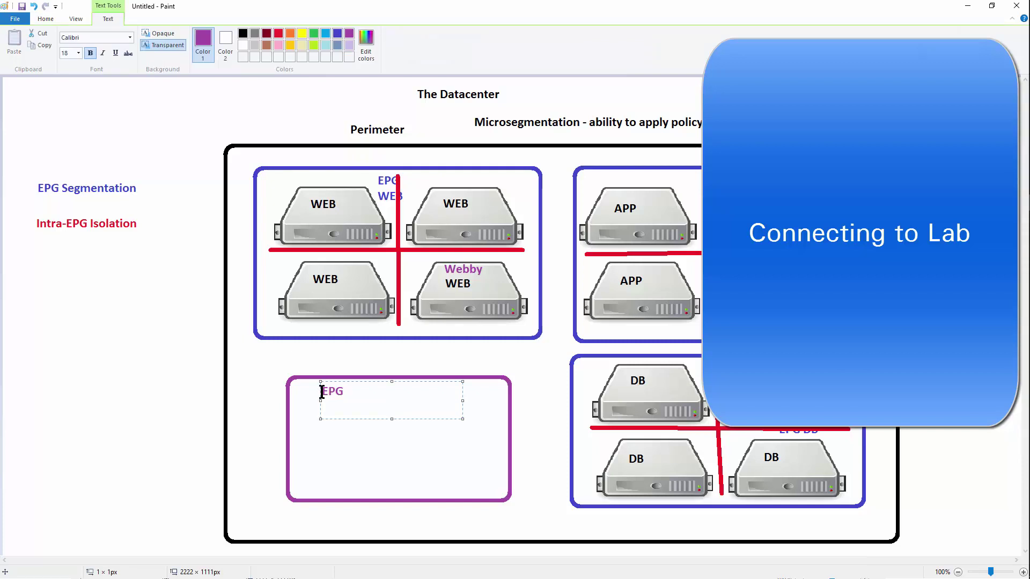
{"action": "type", "text": "VM Na"}
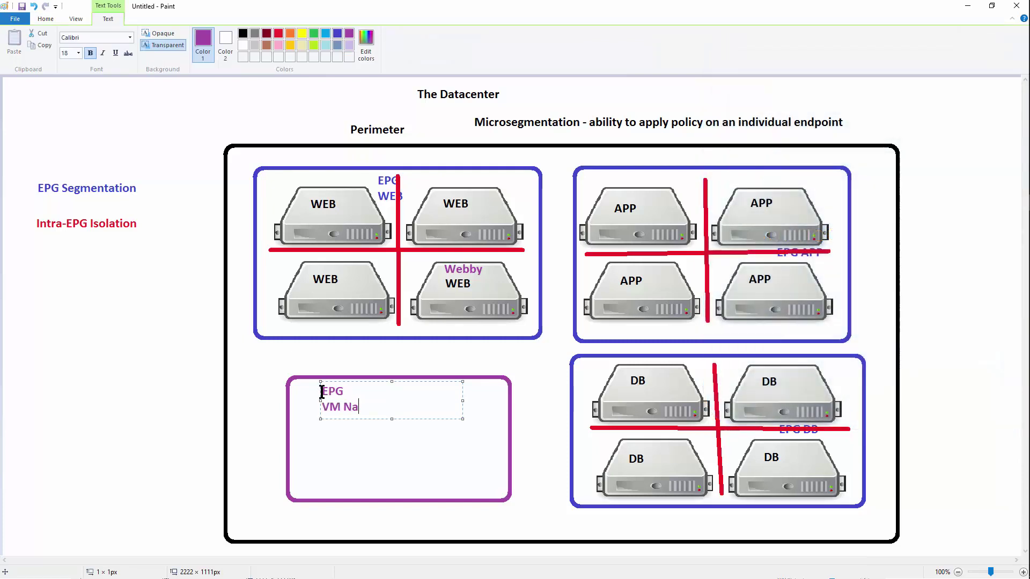
{"action": "type", "text": "me=\"Webby\""}
{"action": "left_click", "coordinate": [188, 257]}
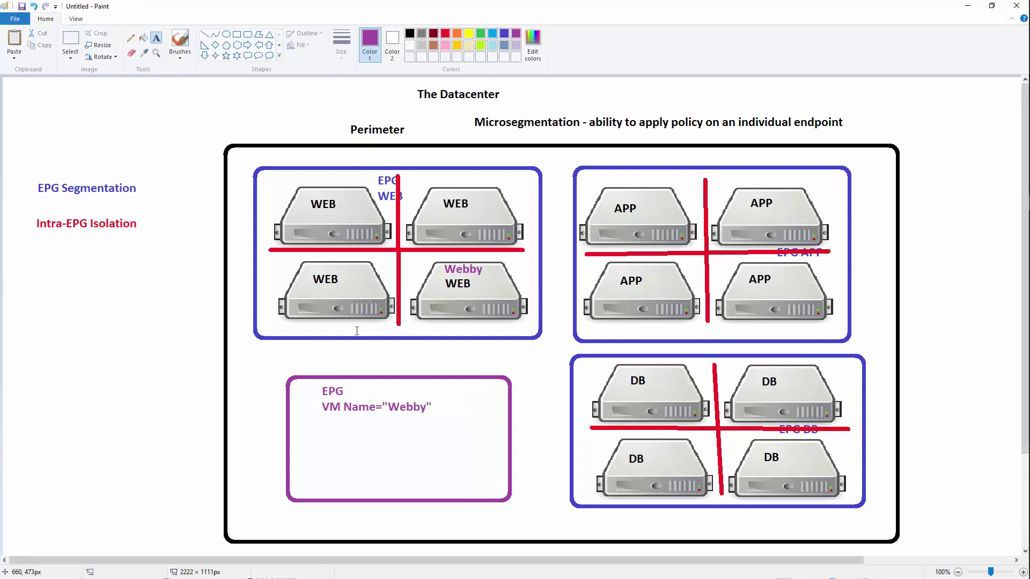
Move the Webby WEB server image from the WEB group into the purple box
{"action": "left_click", "coordinate": [72, 40]}
{"action": "left_click_drag", "start_coordinate": [408, 255], "coordinate": [530, 328]}
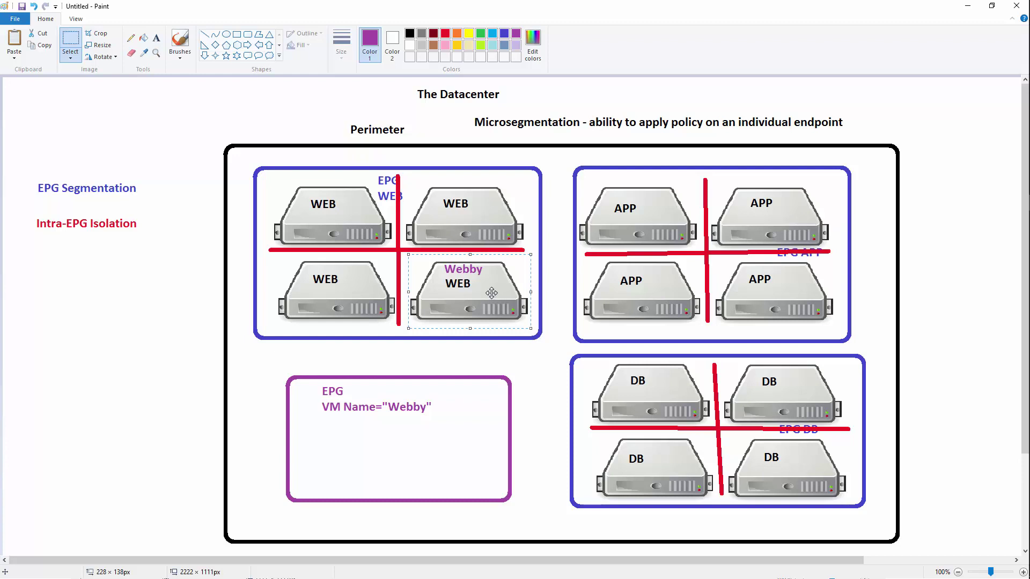
{"action": "left_click_drag", "start_coordinate": [489, 294], "coordinate": [430, 462]}
{"action": "left_click", "coordinate": [254, 421]}
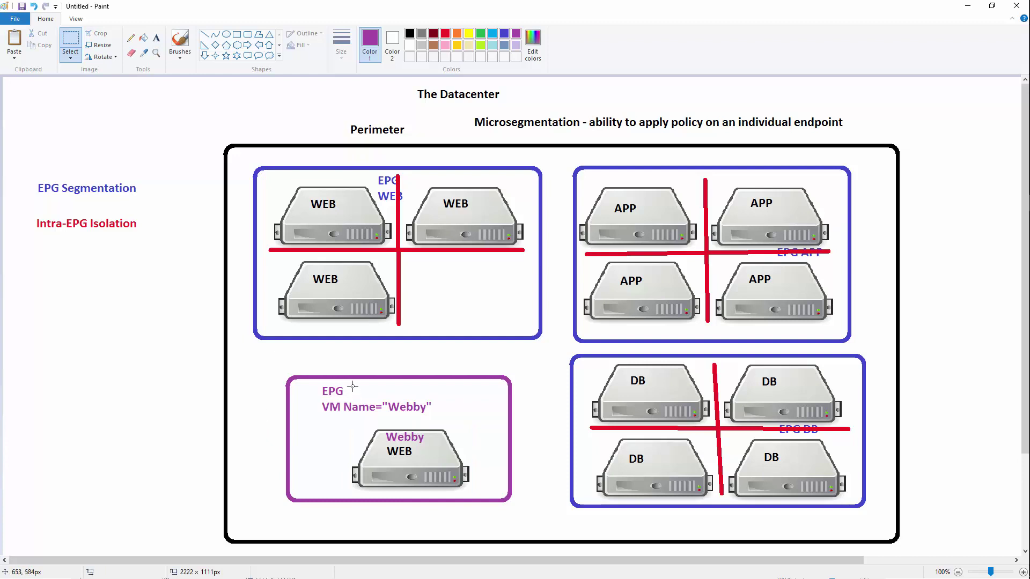
Add 'Special' beside EPG in the purple box
{"action": "left_click", "coordinate": [156, 38]}
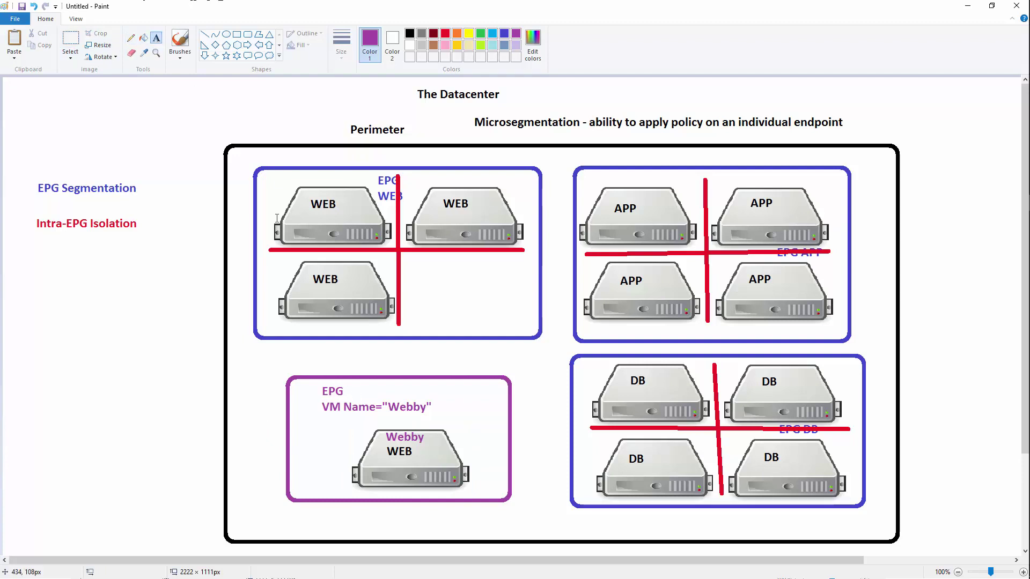
{"action": "left_click", "coordinate": [363, 384]}
{"action": "type", "text": "Special"}
{"action": "left_click", "coordinate": [208, 378]}
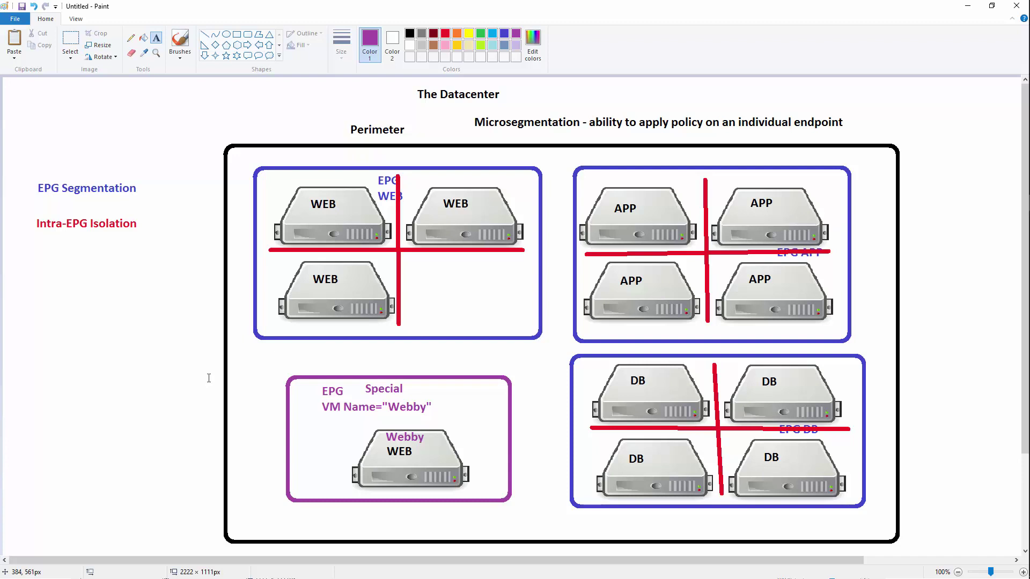
Add the purple heading 'Attributed based EPG' below Intra-EPG Isolation
{"action": "left_click", "coordinate": [39, 254]}
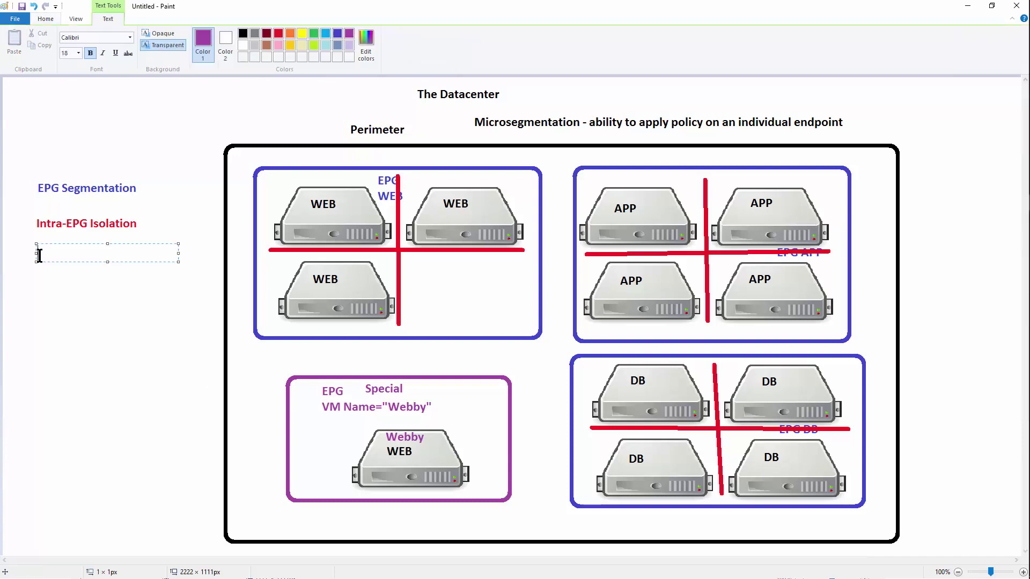
{"action": "type", "text": "Attributed based EPG"}
{"action": "left_click", "coordinate": [69, 372]}
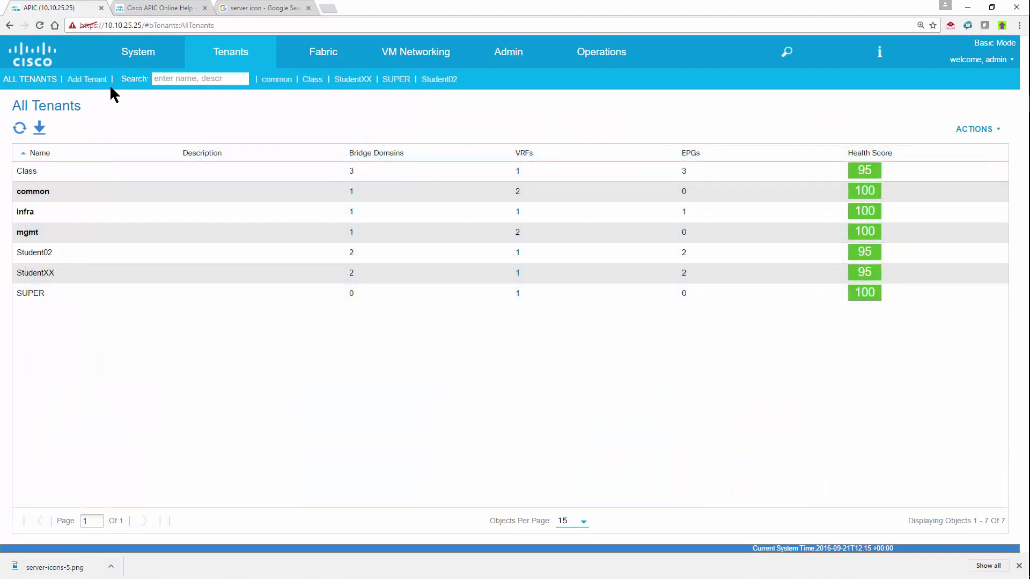
Add a new tenant, entering its name, with a VRF named main
{"action": "left_click", "coordinate": [104, 84]}
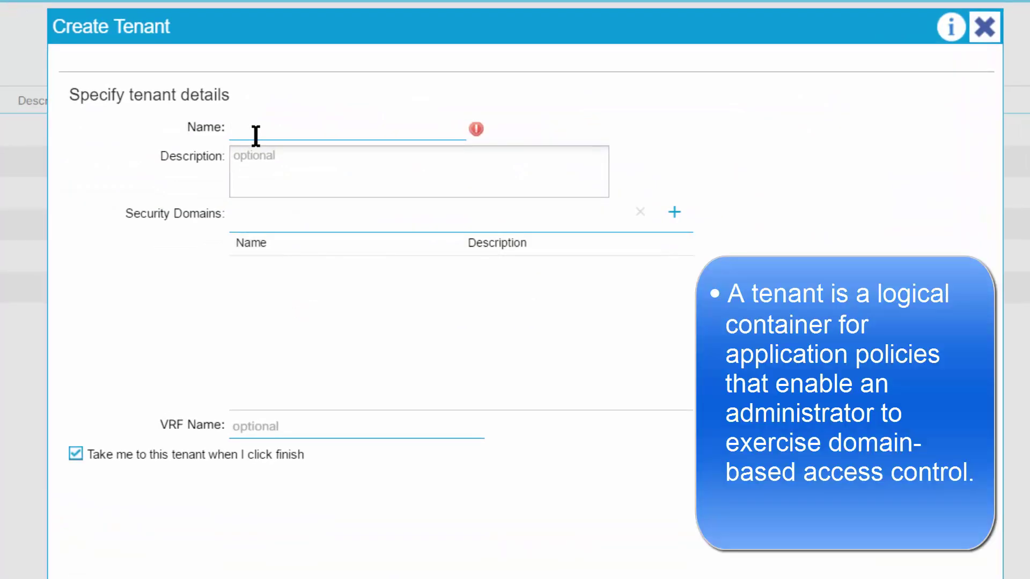
{"action": "type", "text": "Zac"}
{"action": "left_click", "coordinate": [301, 432]}
{"action": "type", "text": "main"}
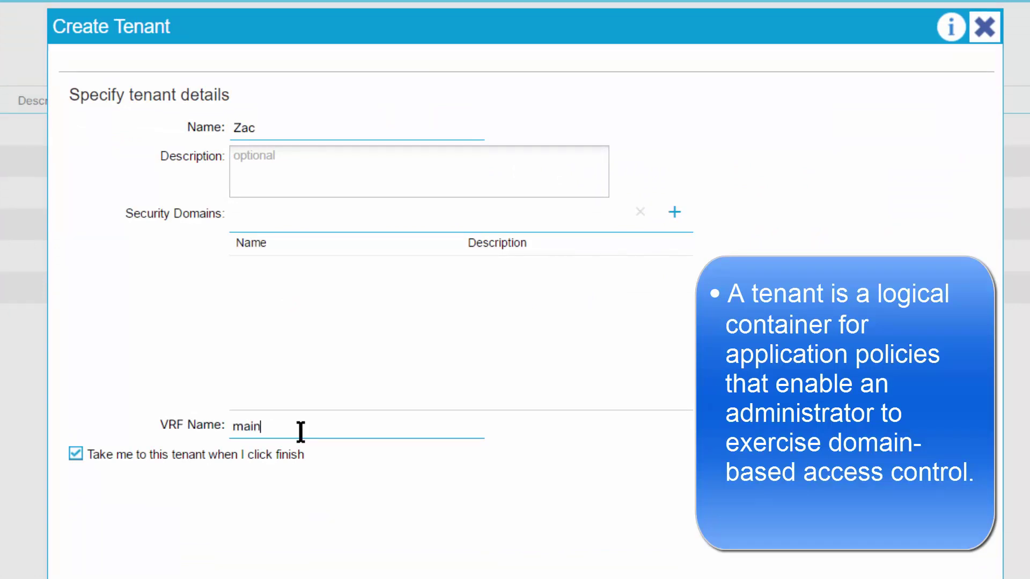
{"action": "key", "text": "Return"}
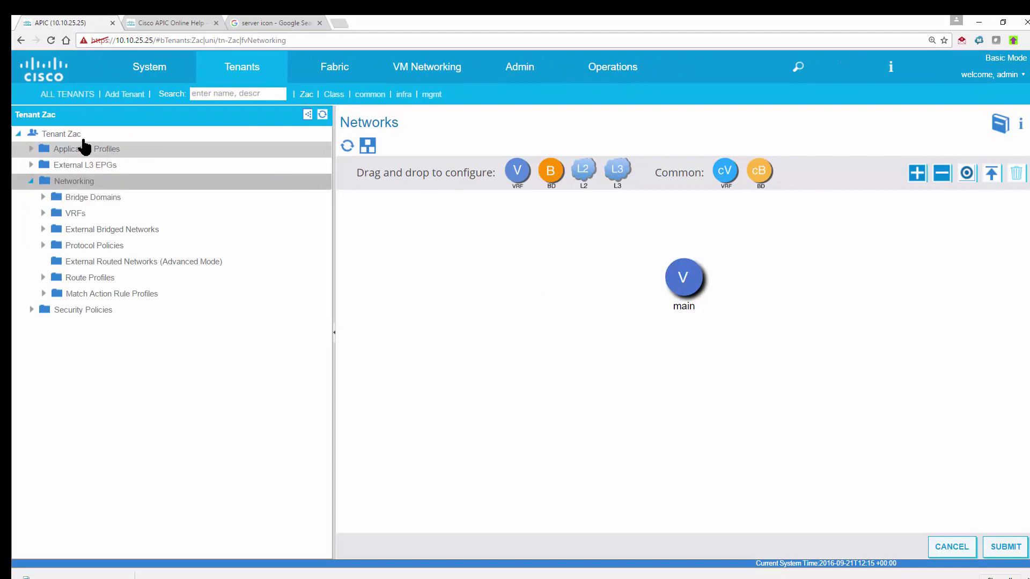
Create the application profile MyApp
{"action": "right_click", "coordinate": [85, 150]}
{"action": "left_click", "coordinate": [130, 159]}
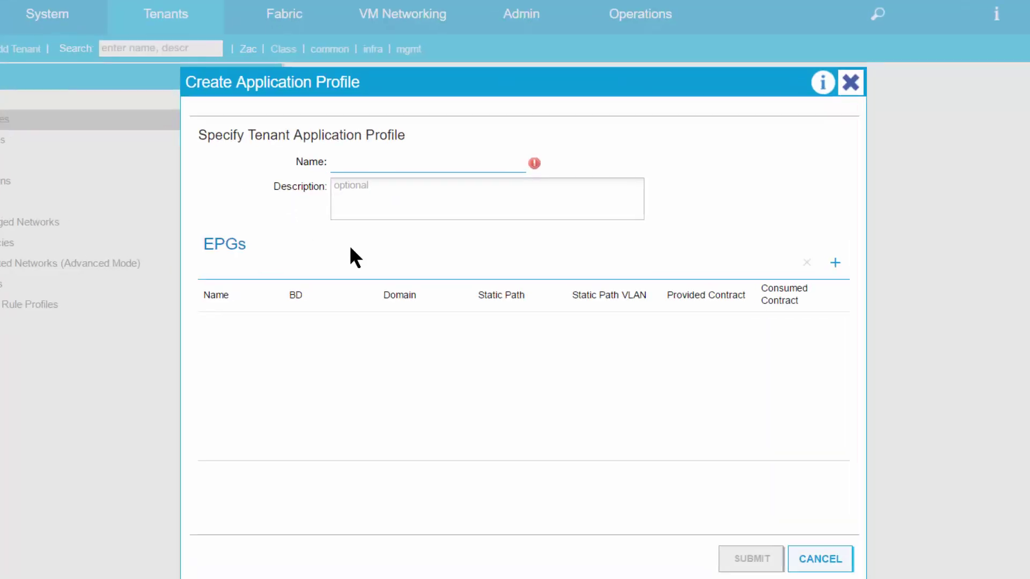
{"action": "type", "text": "MyApp"}
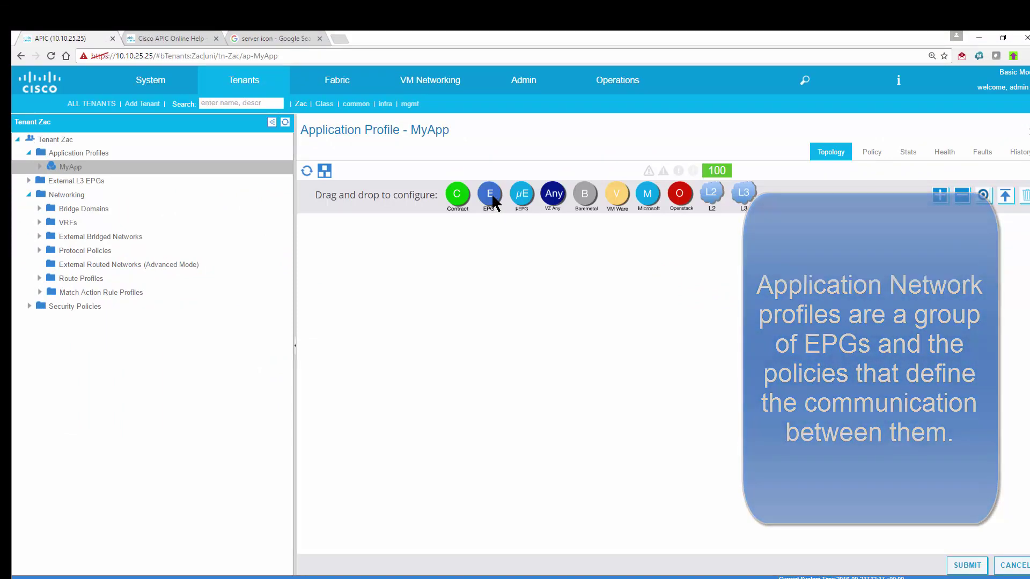
Add an EPG named WebEPG and start creating a new bridge domain for it
{"action": "left_click_drag", "start_coordinate": [490, 201], "coordinate": [541, 326]}
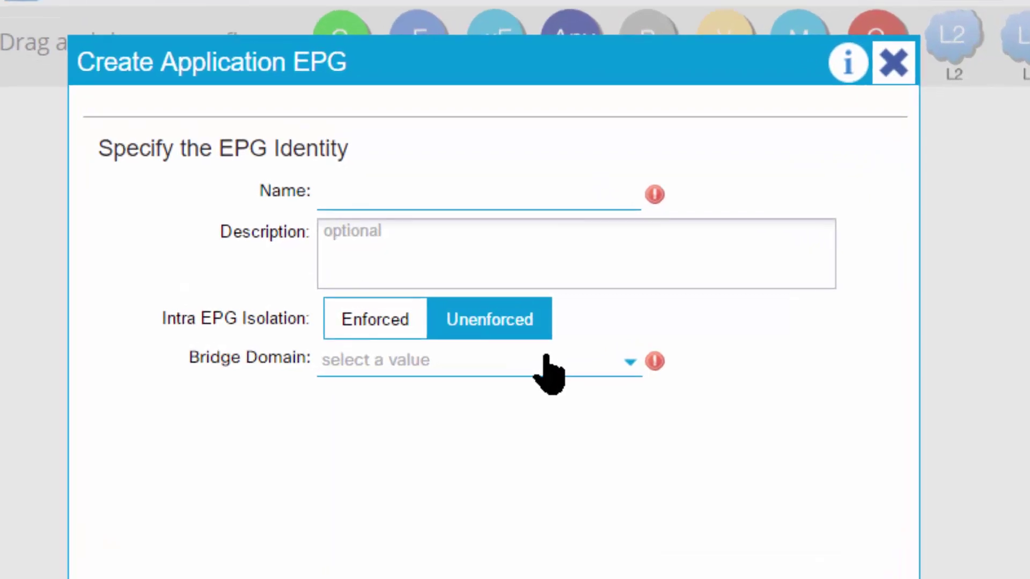
{"action": "type", "text": "WebEPG"}
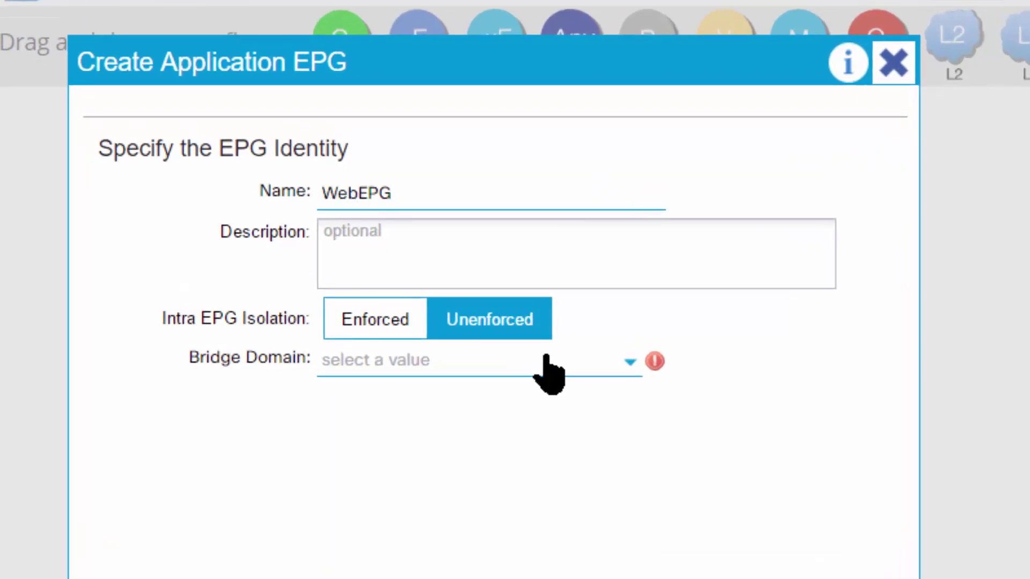
{"action": "left_click", "coordinate": [547, 372]}
{"action": "left_click", "coordinate": [448, 486]}
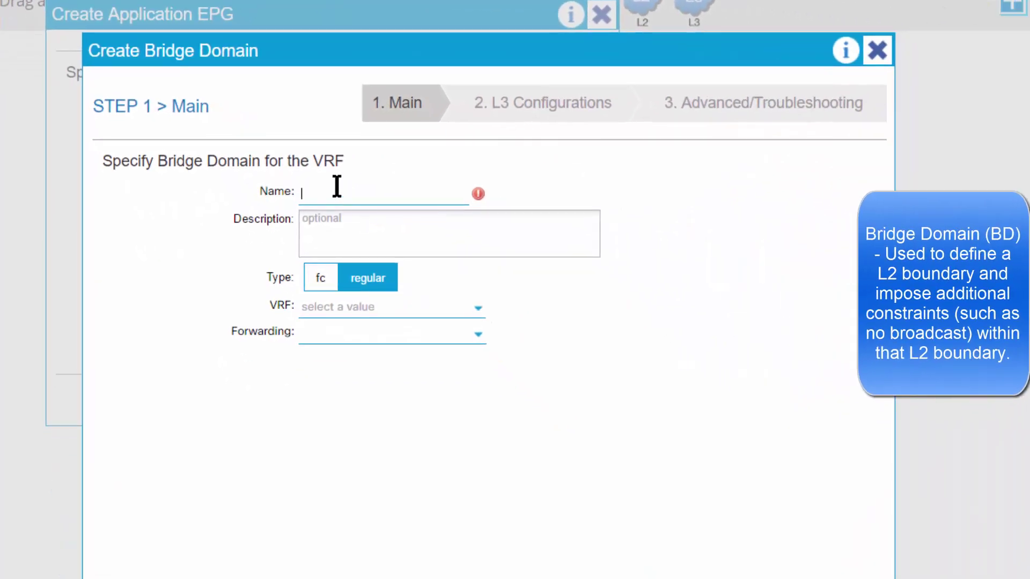
Name the bridge domain WebBridge and assign it the new tenant's main VRF
{"action": "type", "text": "WebBridge"}
{"action": "left_click", "coordinate": [477, 309]}
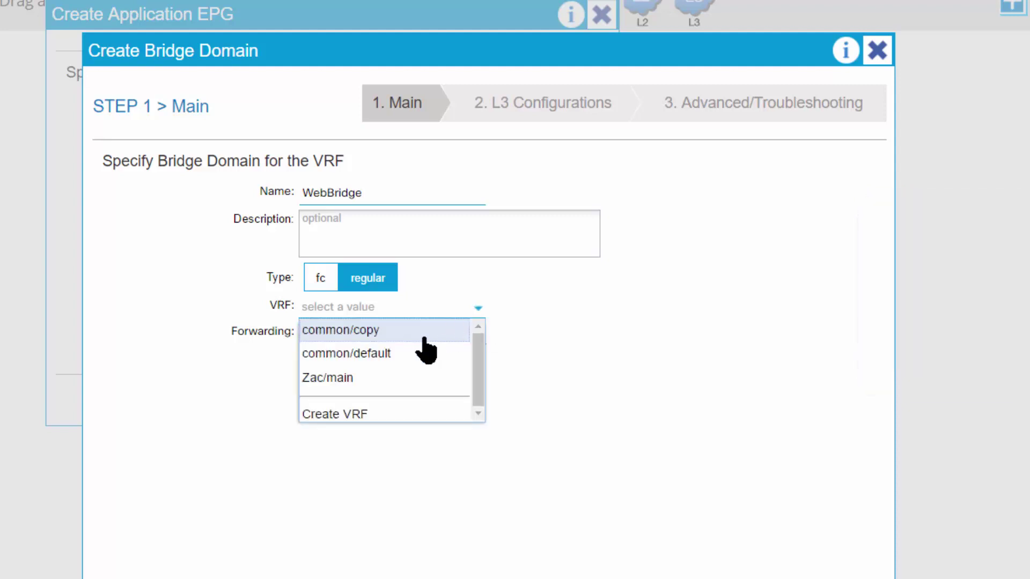
{"action": "left_click", "coordinate": [346, 382]}
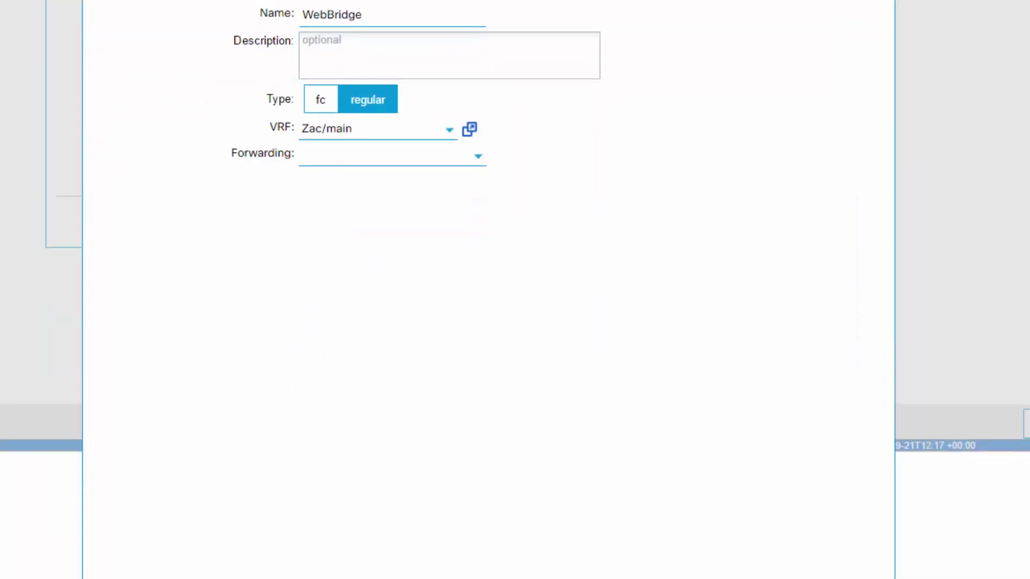
{"action": "left_click", "coordinate": [823, 563]}
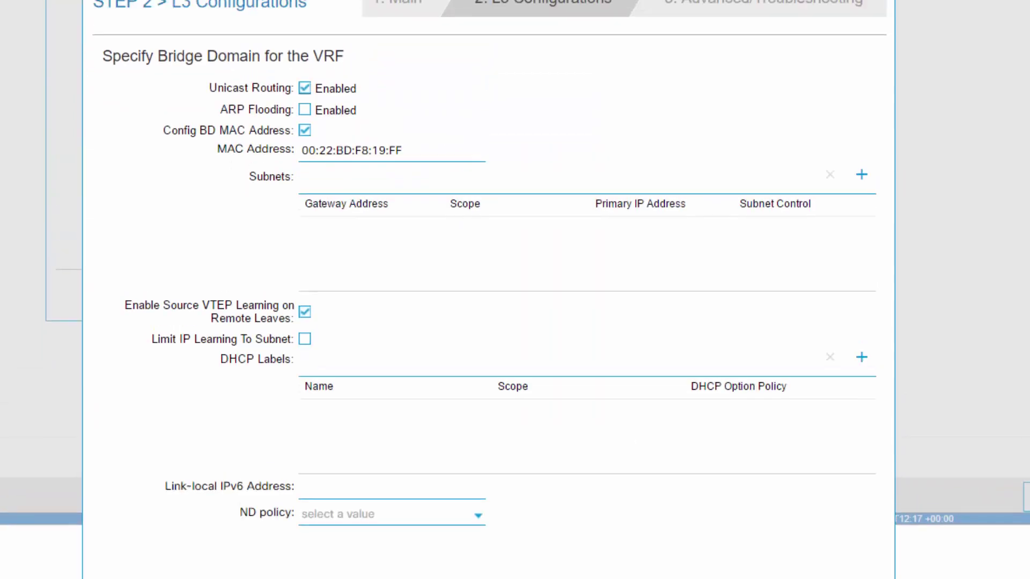
Add the 10.4.4.1/24 gateway subnet, then complete WebBridge and the WebEPG creation
{"action": "left_click", "coordinate": [861, 181]}
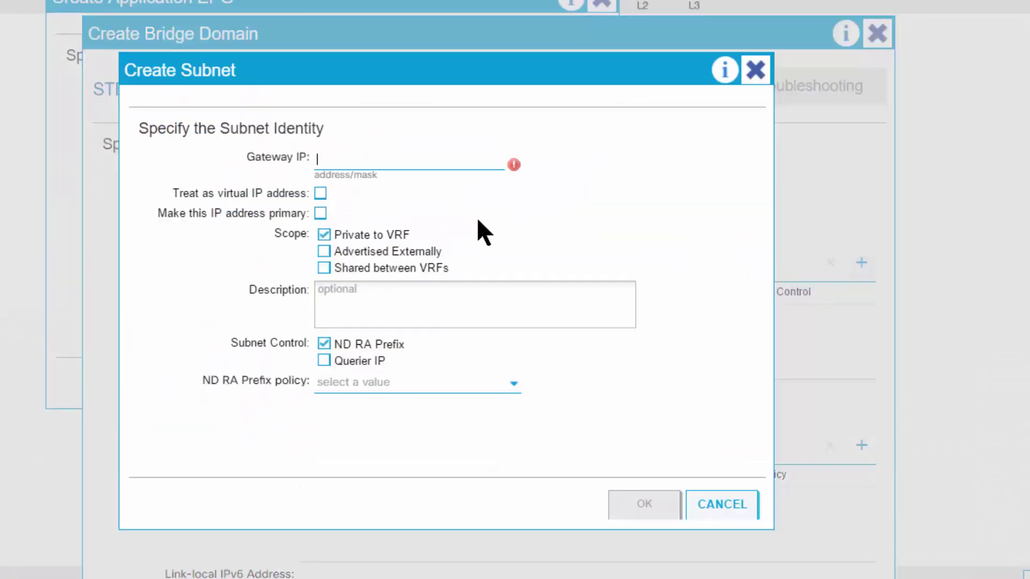
{"action": "type", "text": "10.4.4.1/24"}
{"action": "left_click", "coordinate": [635, 499]}
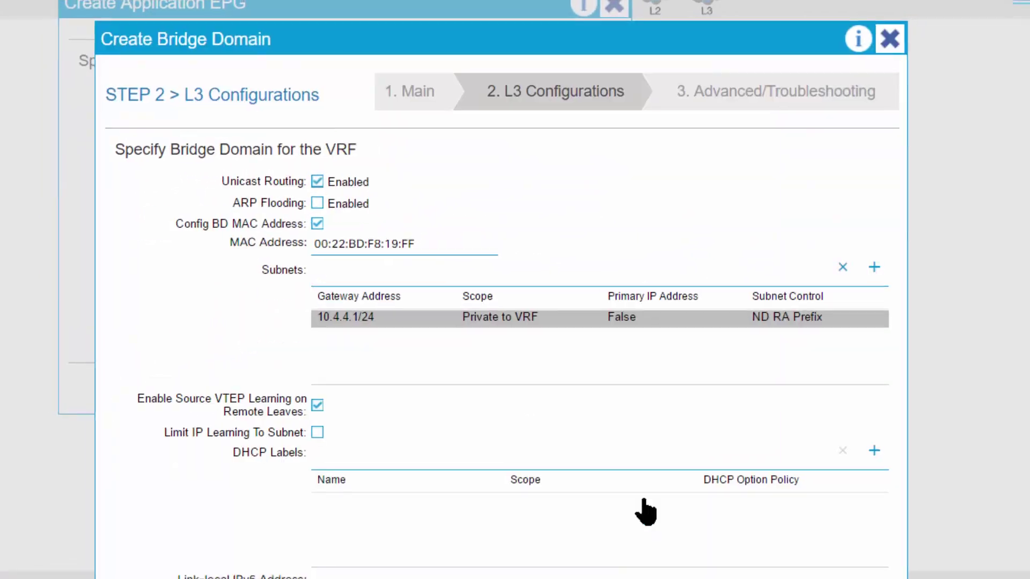
{"action": "left_click", "coordinate": [823, 577]}
{"action": "left_click", "coordinate": [823, 576]}
{"action": "left_click", "coordinate": [523, 397]}
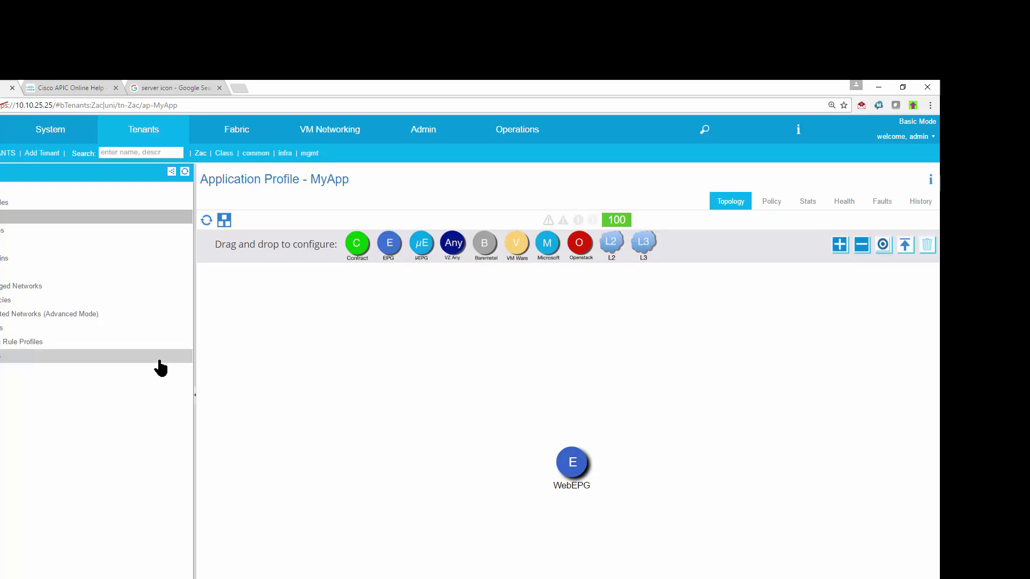
Deploy a static binding for WebEPG on Leaf01 port Pod-1/Node-101/eth1/1 with VLAN 400
{"action": "left_click", "coordinate": [3, 216]}
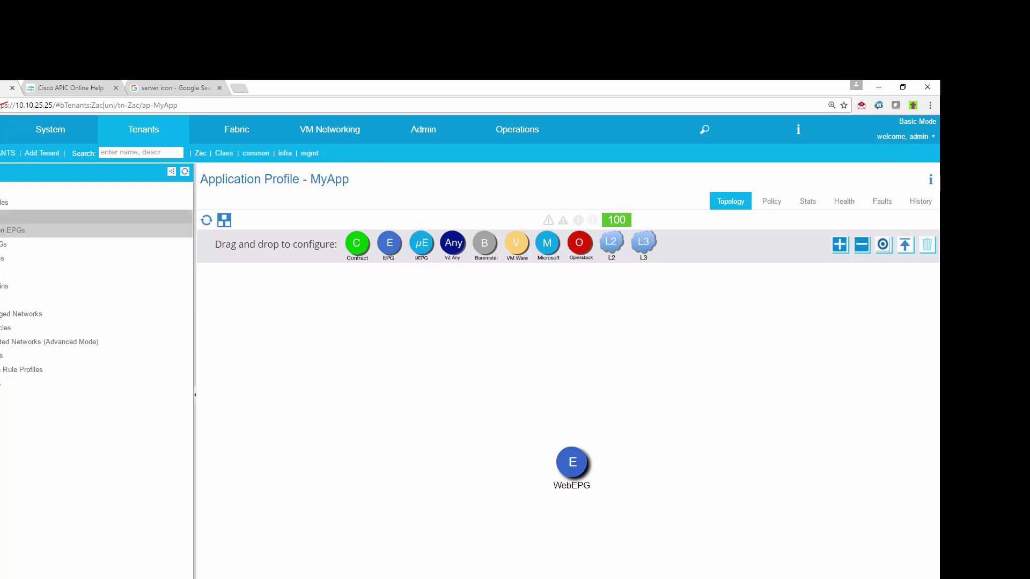
{"action": "left_click", "coordinate": [2, 230]}
{"action": "left_click", "coordinate": [2, 244]}
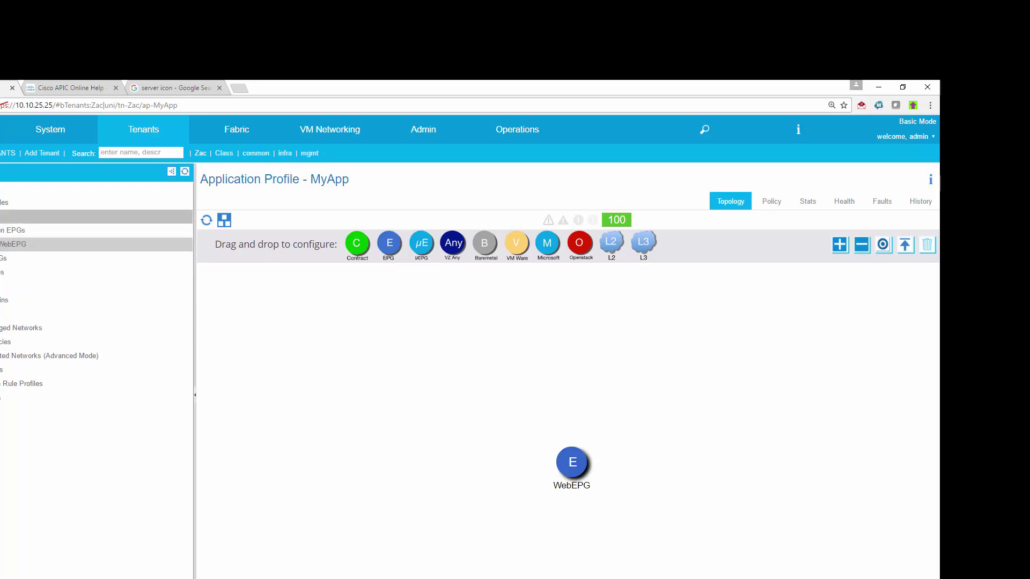
{"action": "right_click", "coordinate": [27, 272]}
{"action": "left_click", "coordinate": [88, 275]}
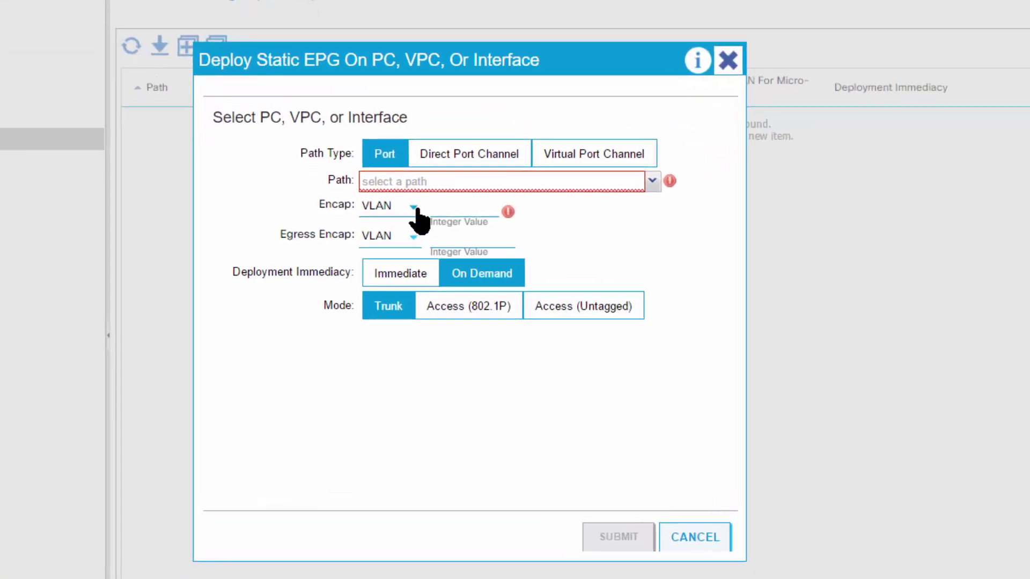
{"action": "left_click", "coordinate": [671, 162]}
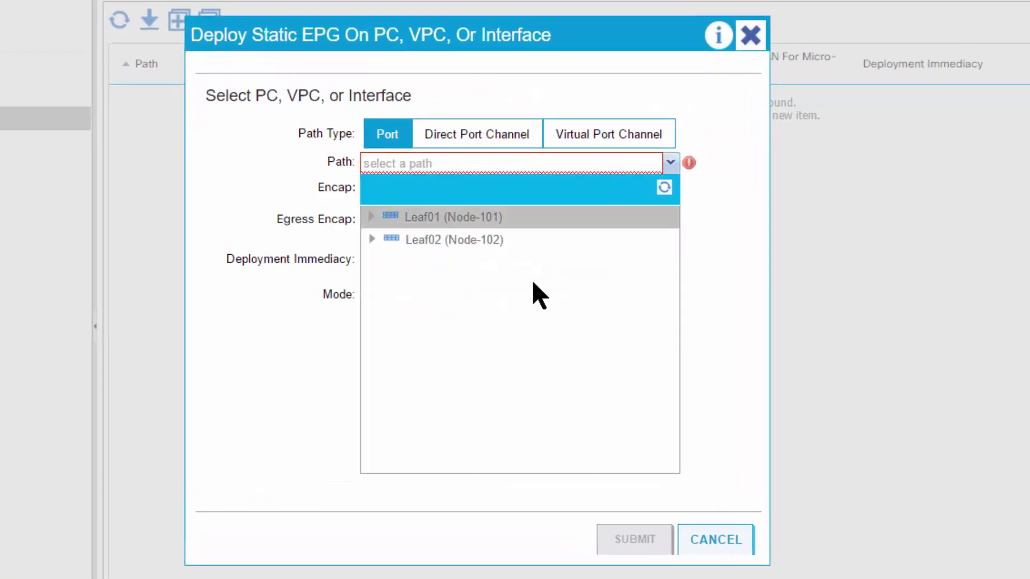
{"action": "left_click", "coordinate": [371, 217]}
{"action": "left_click", "coordinate": [437, 243]}
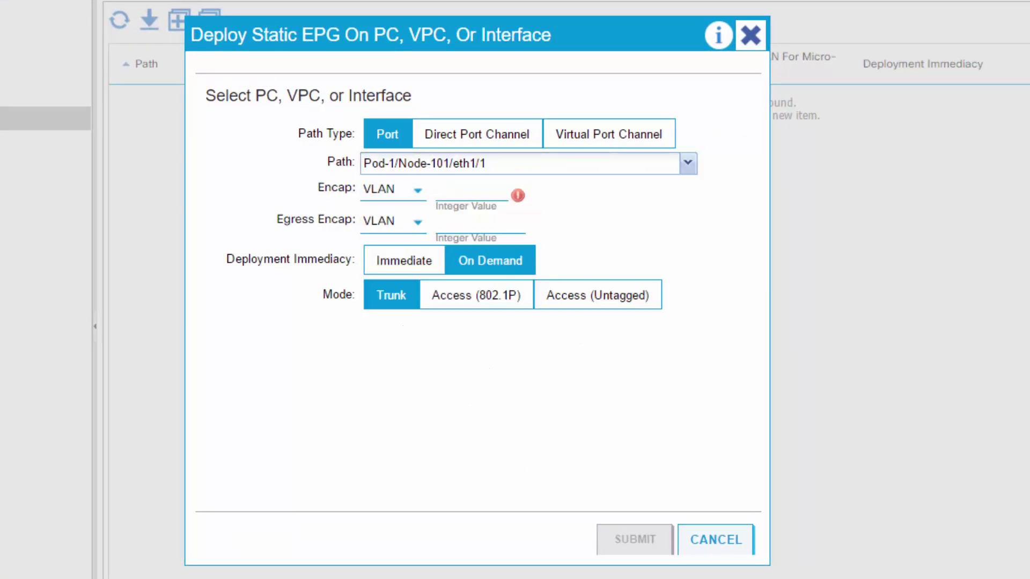
{"action": "left_click", "coordinate": [462, 193]}
{"action": "type", "text": "400"}
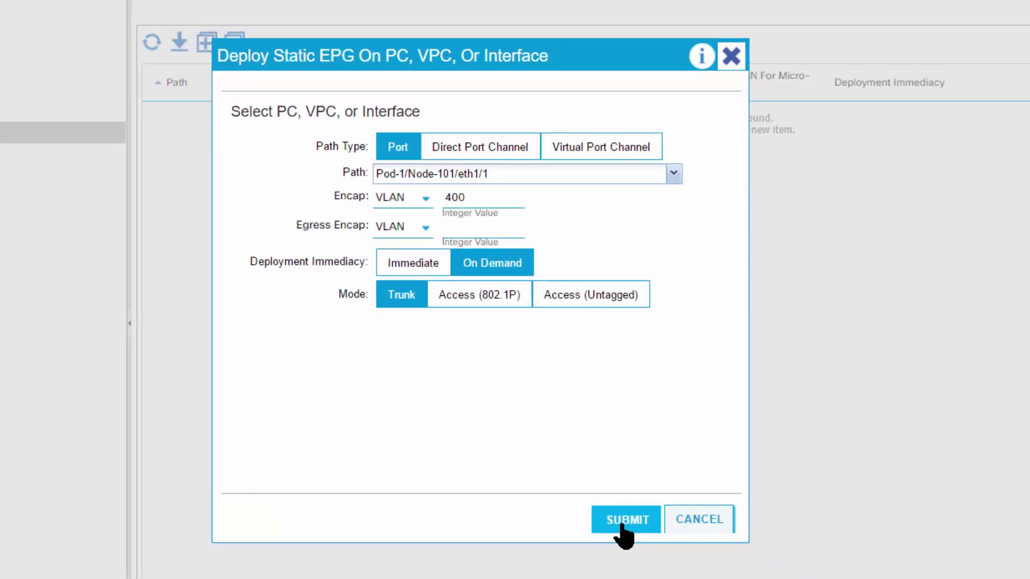
{"action": "left_click", "coordinate": [638, 553]}
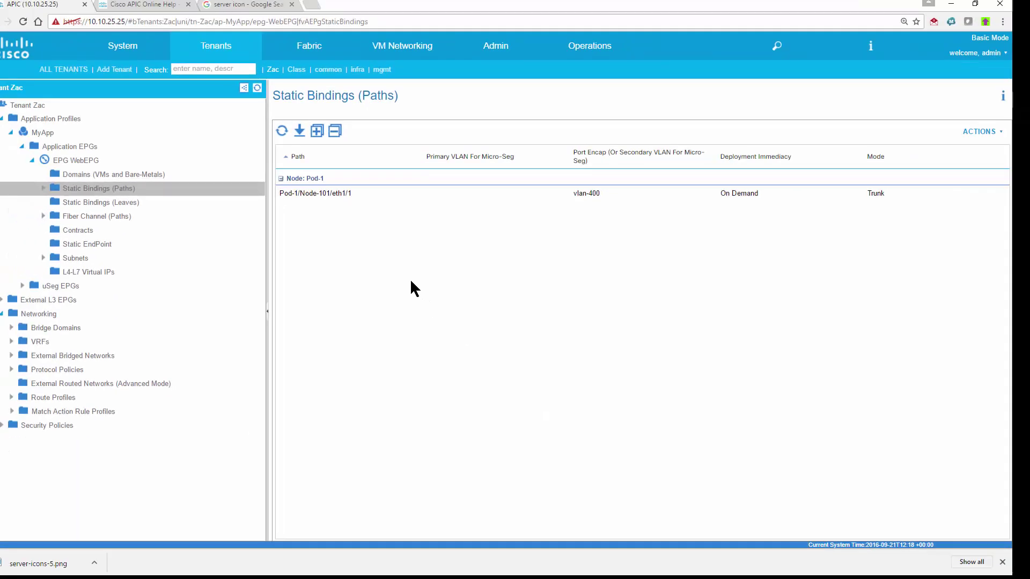
Set WebEPG's Intra EPG Isolation to Enforced, accepting the warning
{"action": "left_click", "coordinate": [81, 146]}
{"action": "left_click", "coordinate": [152, 162]}
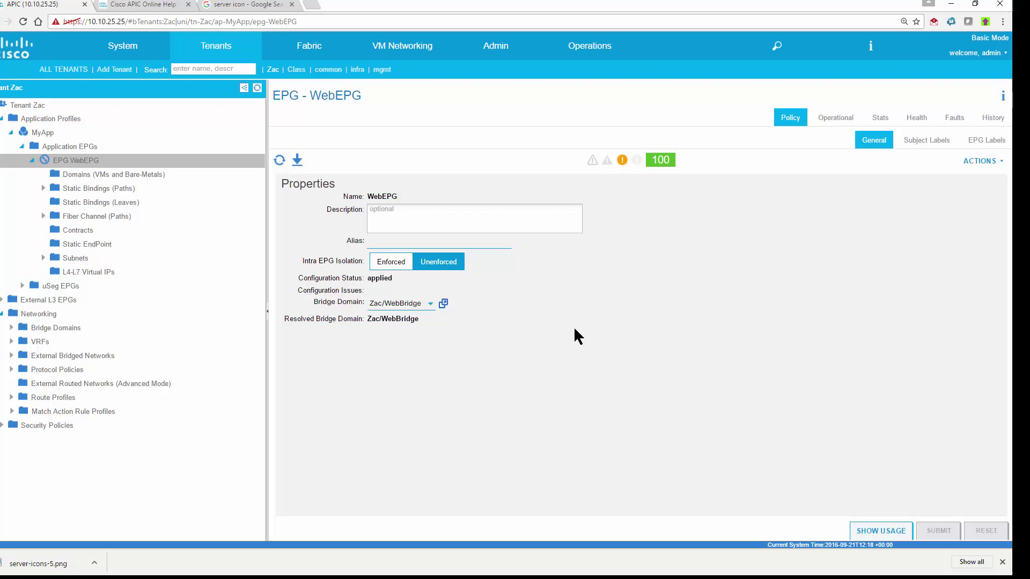
{"action": "key", "text": "alt+Tab"}
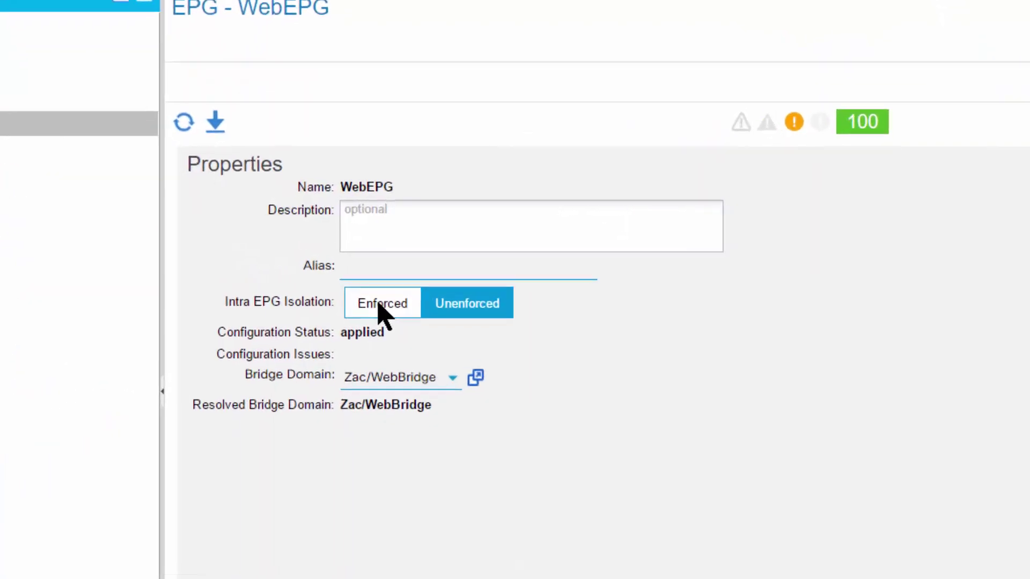
{"action": "left_click", "coordinate": [382, 329]}
{"action": "key", "text": "Return"}
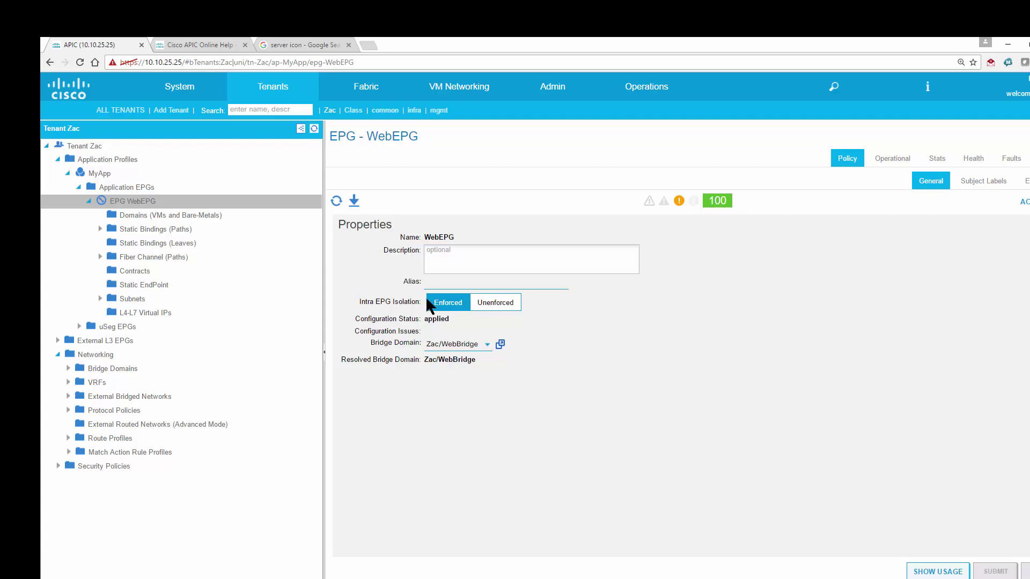
{"action": "left_click", "coordinate": [102, 174]}
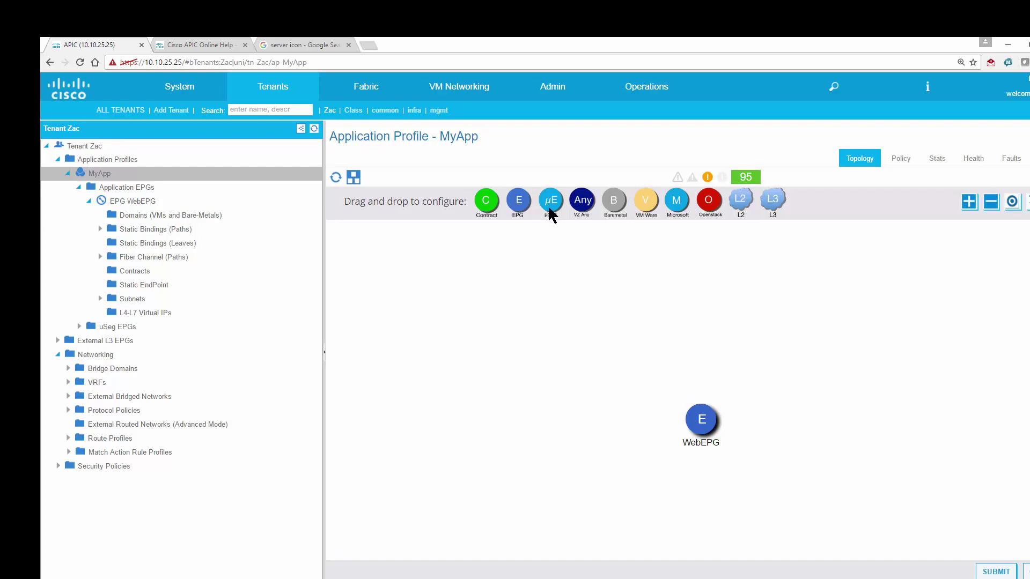
Place a uSeg EPG named SpecialEPG in MyApp with bridge domain Zac/WebBridge
{"action": "left_click_drag", "start_coordinate": [549, 210], "coordinate": [577, 396]}
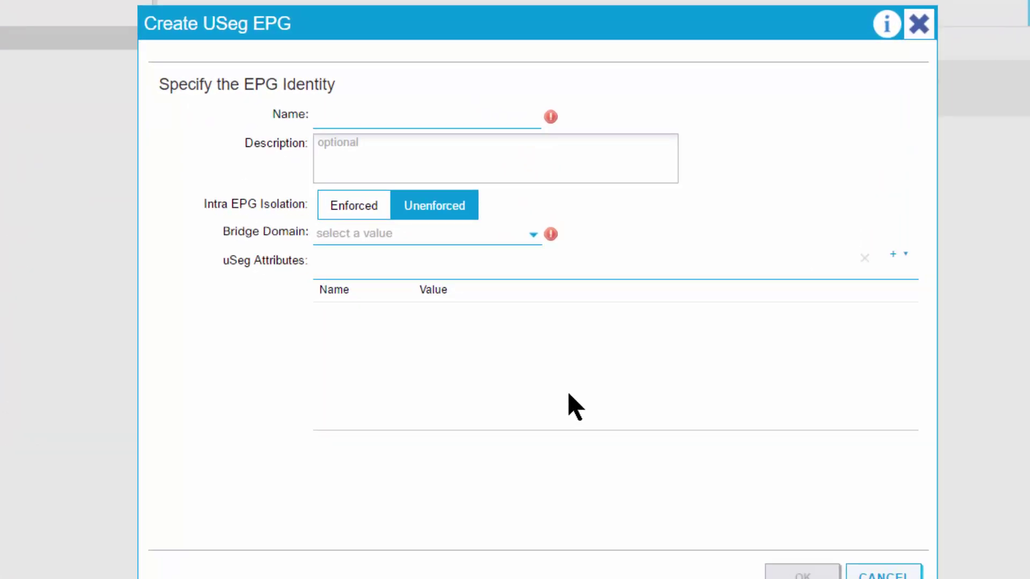
{"action": "type", "text": "SpecialEPG"}
{"action": "left_click", "coordinate": [533, 236]}
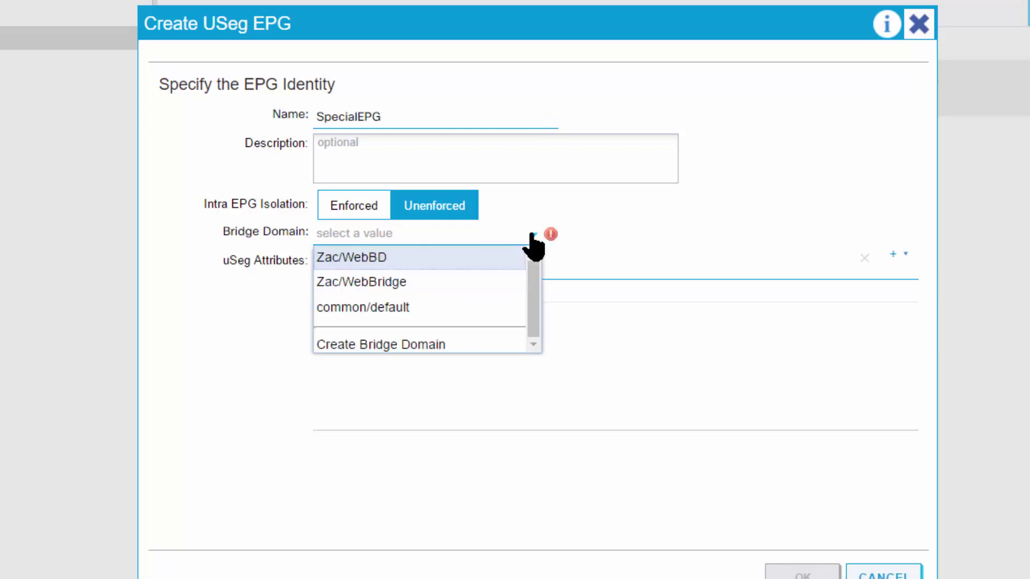
{"action": "left_click", "coordinate": [423, 281]}
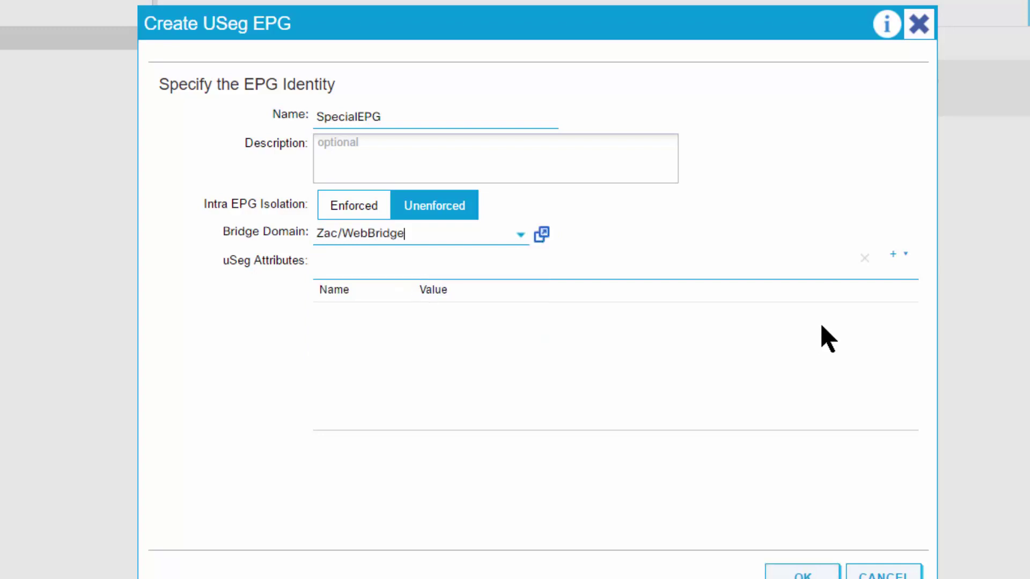
{"action": "left_click", "coordinate": [906, 265]}
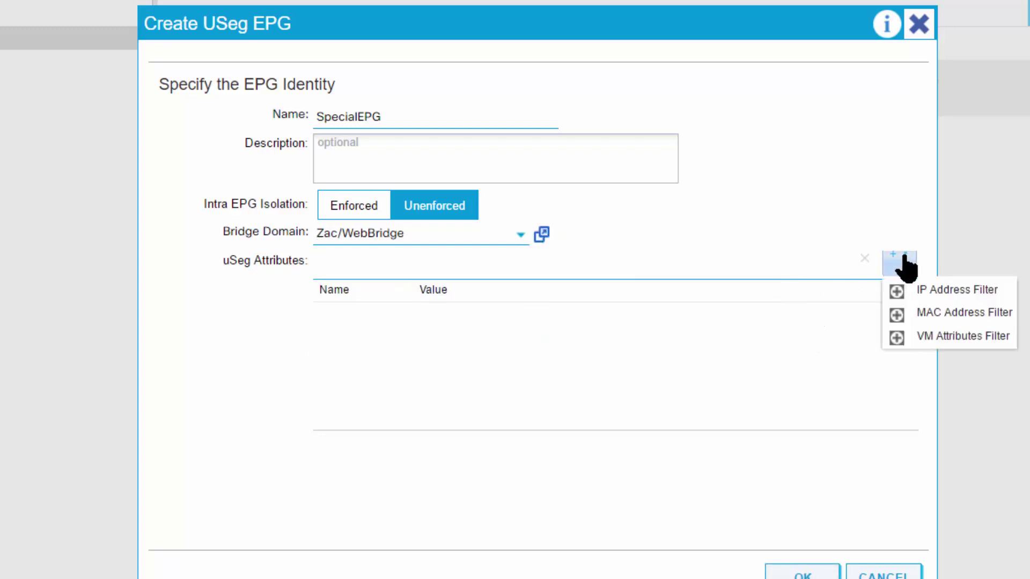
Add a VM attribute filter WebbyServer matching VM Name Starts With 'Webby'
{"action": "left_click", "coordinate": [940, 337]}
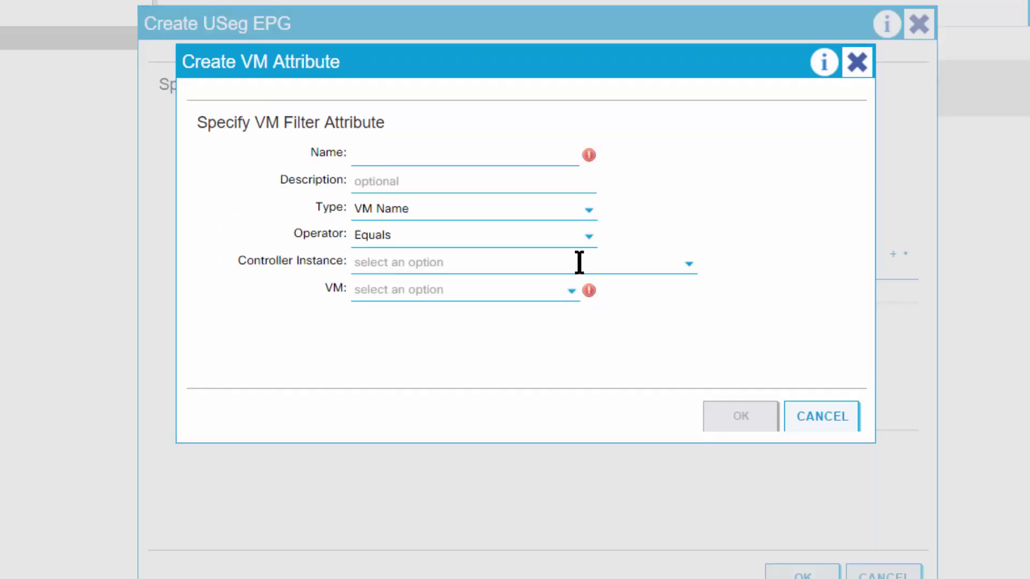
{"action": "left_click", "coordinate": [459, 152]}
{"action": "type", "text": "WebbyServer"}
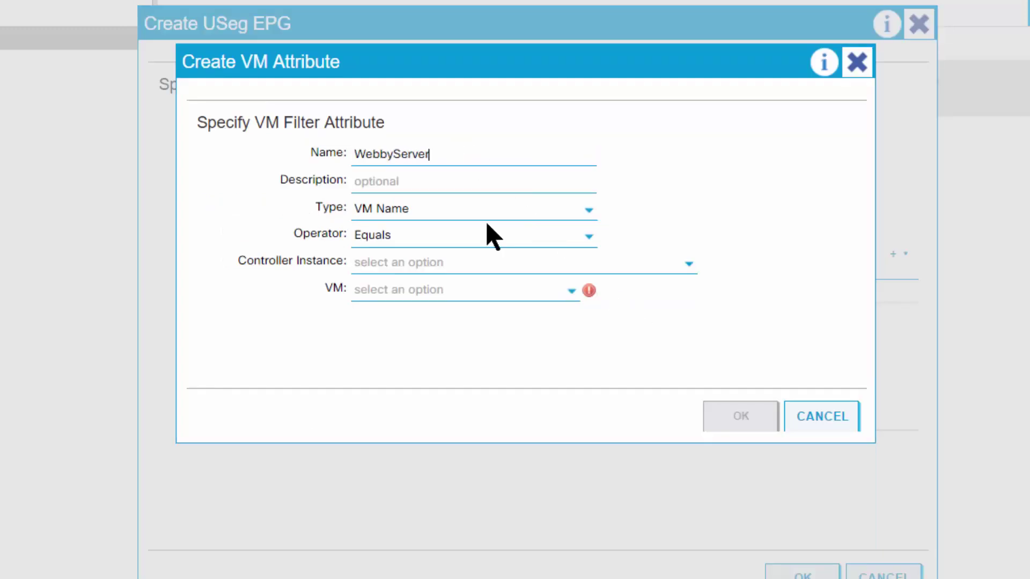
{"action": "left_click", "coordinate": [434, 241]}
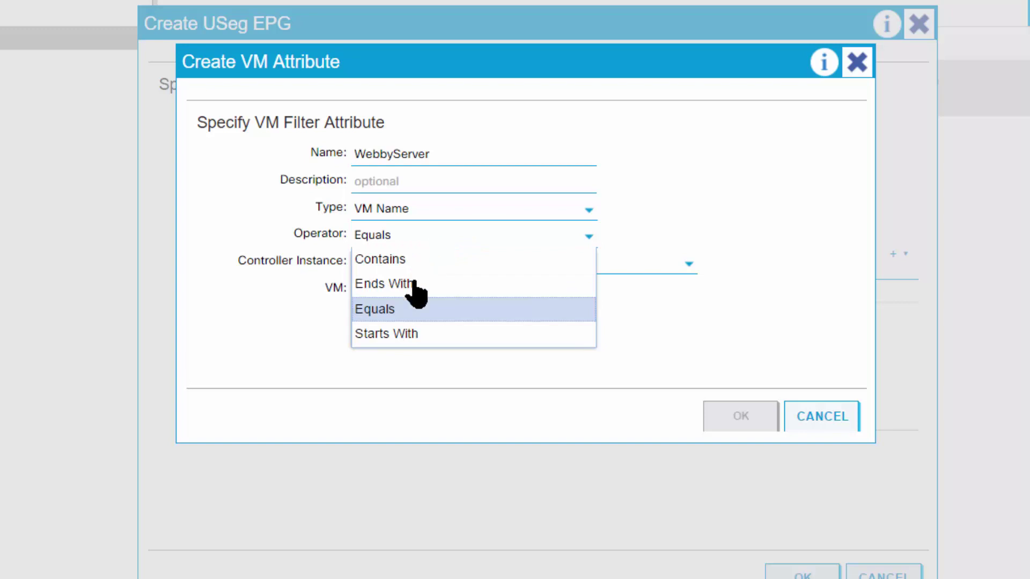
{"action": "left_click", "coordinate": [394, 334]}
{"action": "left_click", "coordinate": [387, 262]}
{"action": "type", "text": "Webby"}
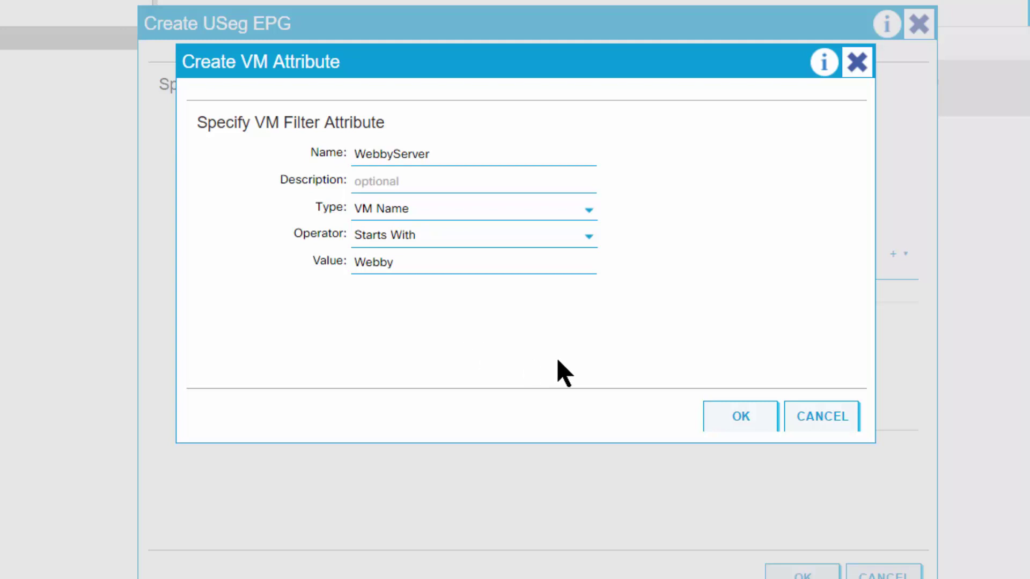
Save the WebbyServer attribute to finish SpecialEPG, then return to the Paint diagram
{"action": "left_click", "coordinate": [739, 421]}
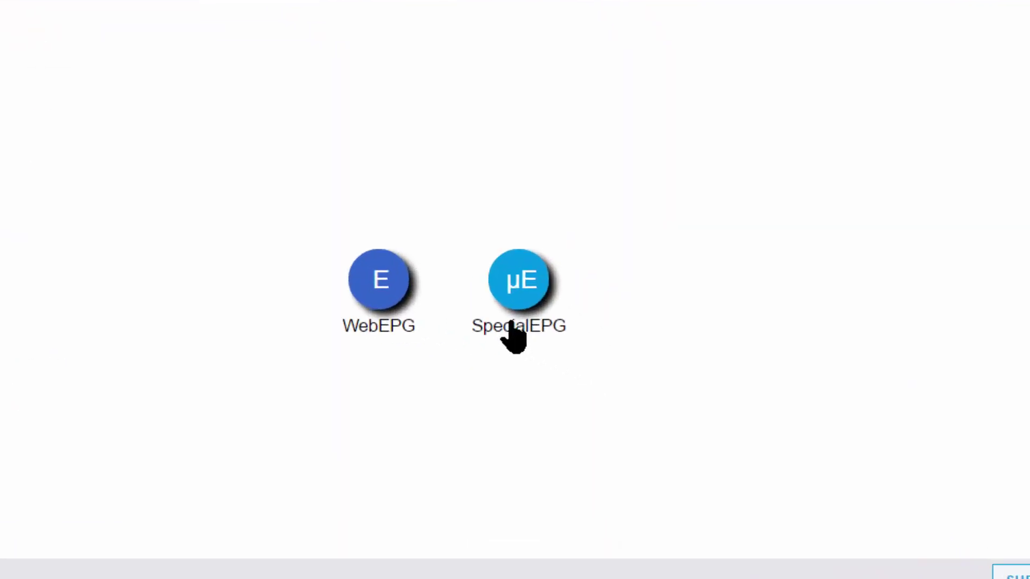
{"action": "mouse_move", "coordinate": [711, 408]}
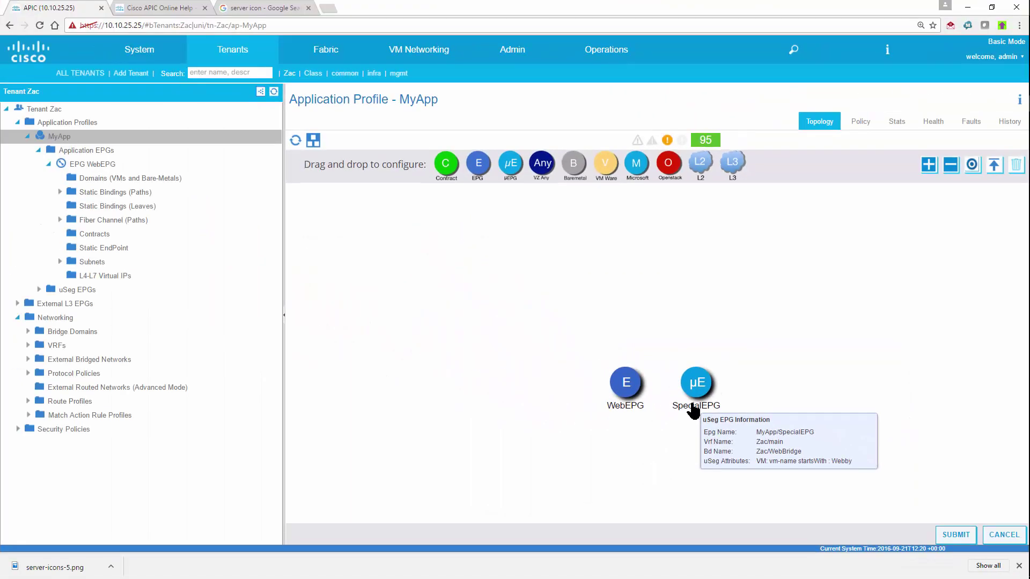
{"action": "key", "text": "alt+Tab"}
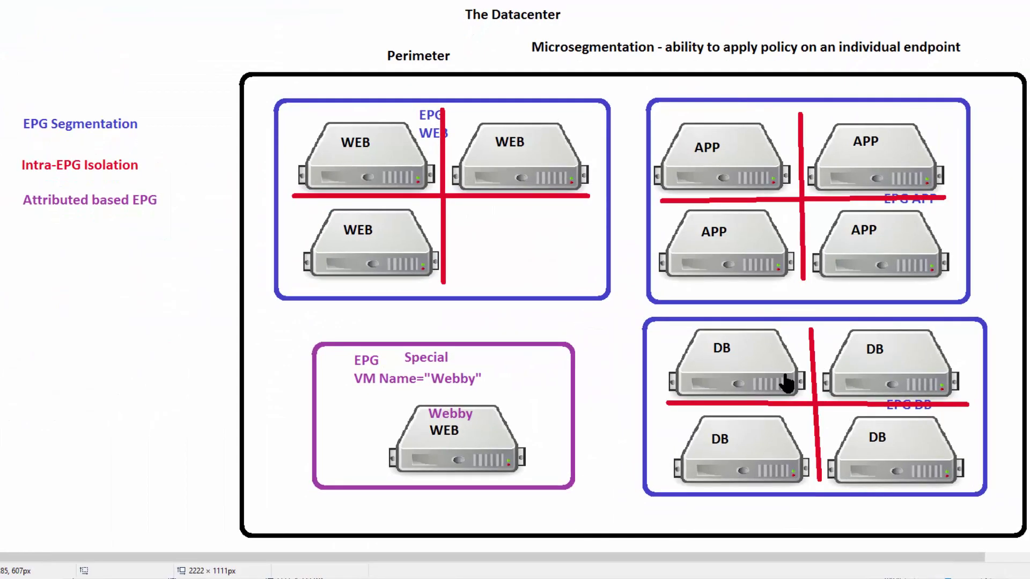